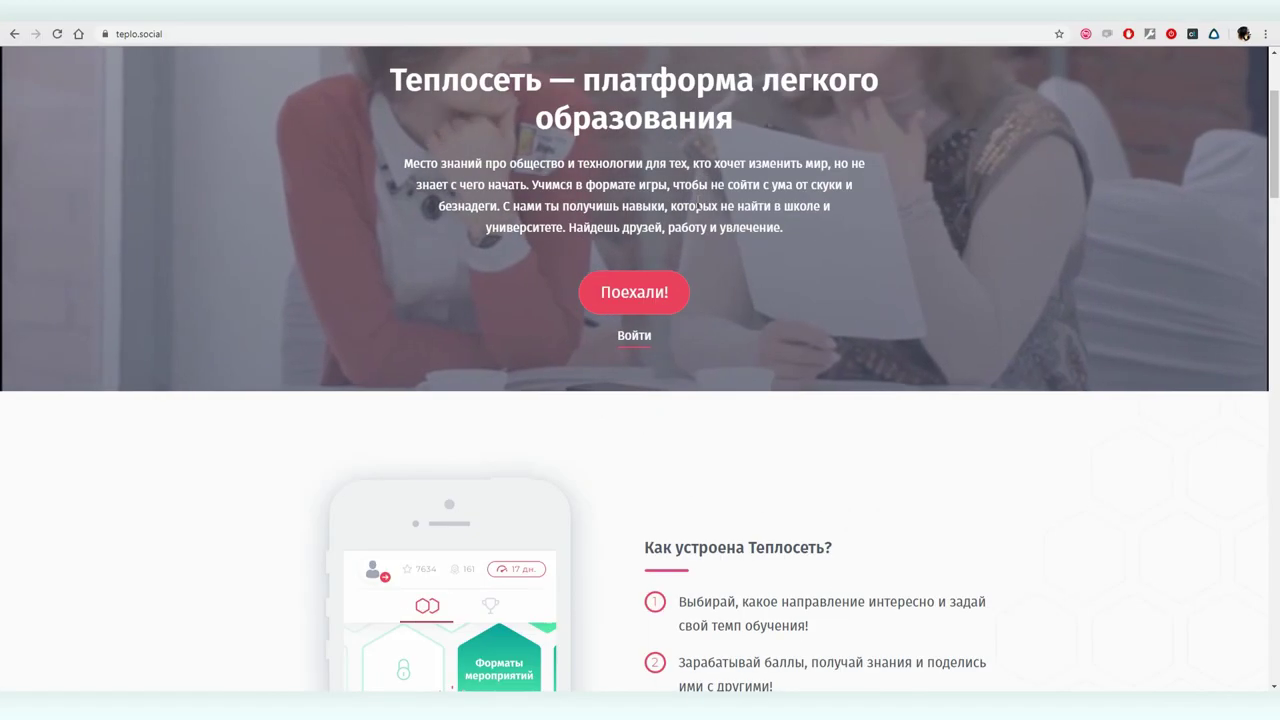
- Copy the address of the teplo.social КАК ИГРАТЬ rules page and return to Google Ads
{"action": "scroll", "coordinate": [698, 202], "scroll_direction": "down", "scroll_amount": 3}
{"action": "scroll", "coordinate": [698, 202], "scroll_direction": "down", "scroll_amount": 3}
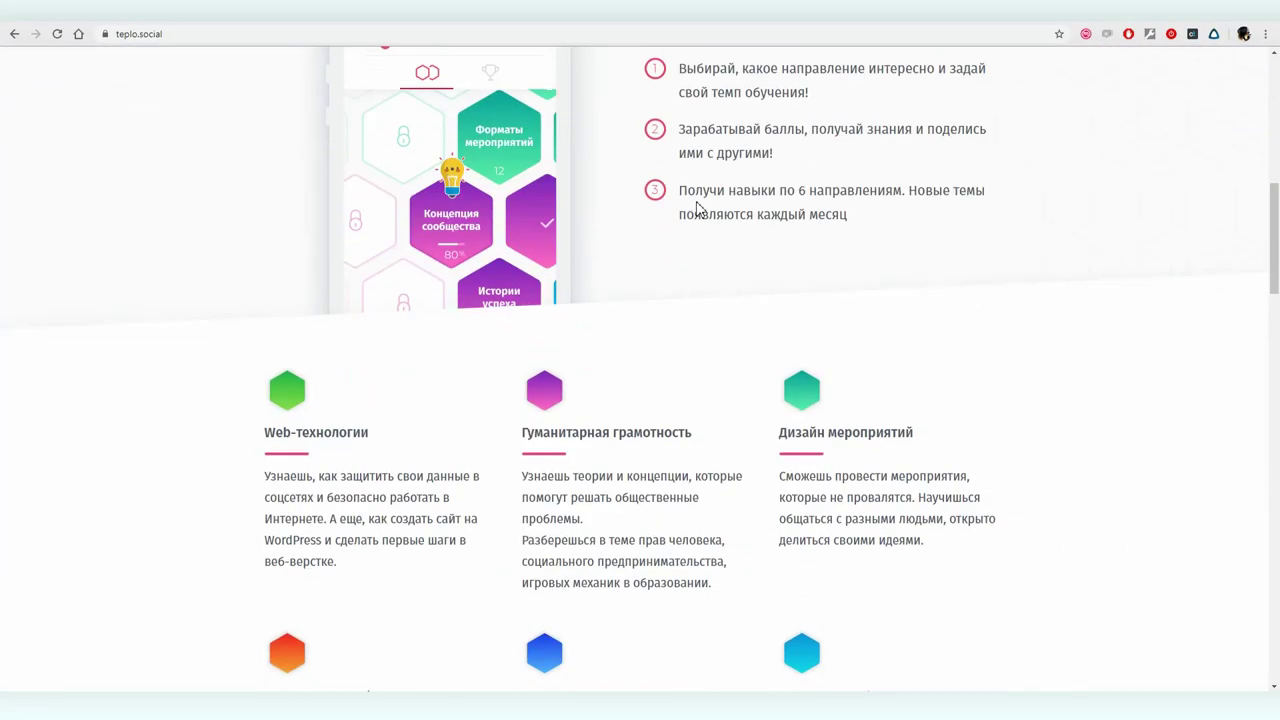
{"action": "scroll", "coordinate": [698, 207], "scroll_direction": "down", "scroll_amount": 15}
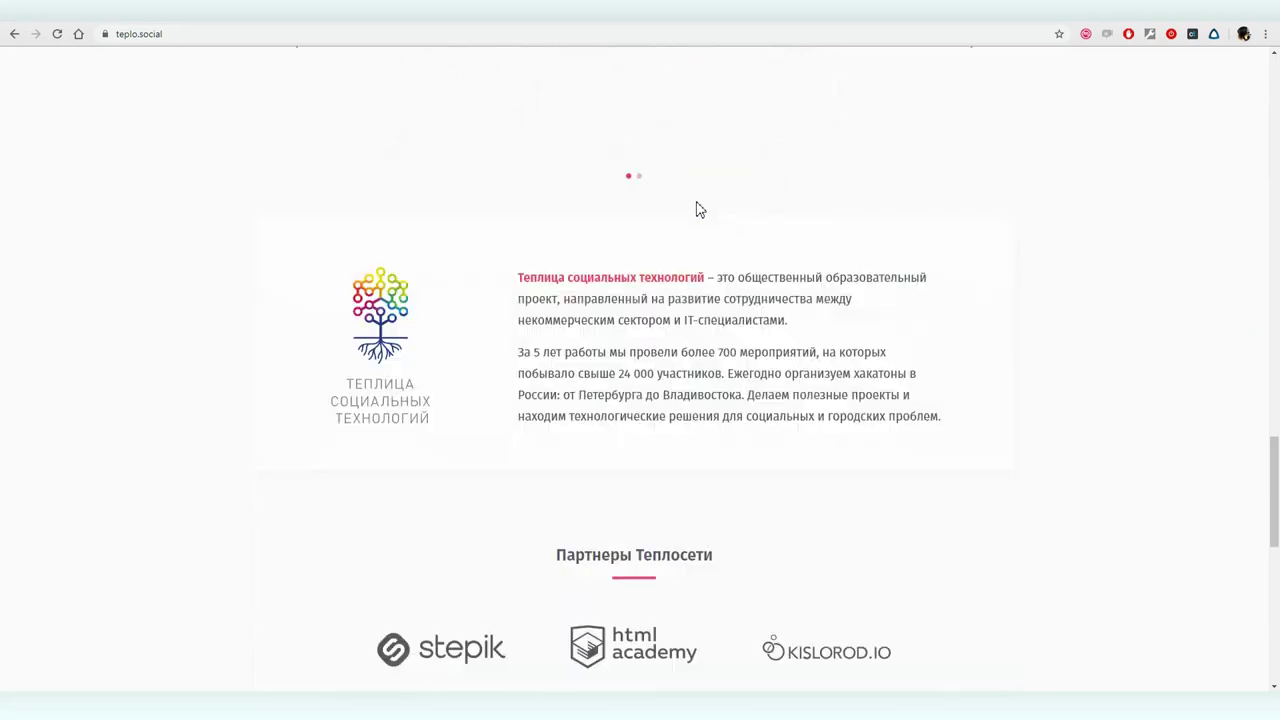
{"action": "scroll", "coordinate": [698, 207], "scroll_direction": "down", "scroll_amount": 10}
{"action": "left_click", "coordinate": [685, 241]}
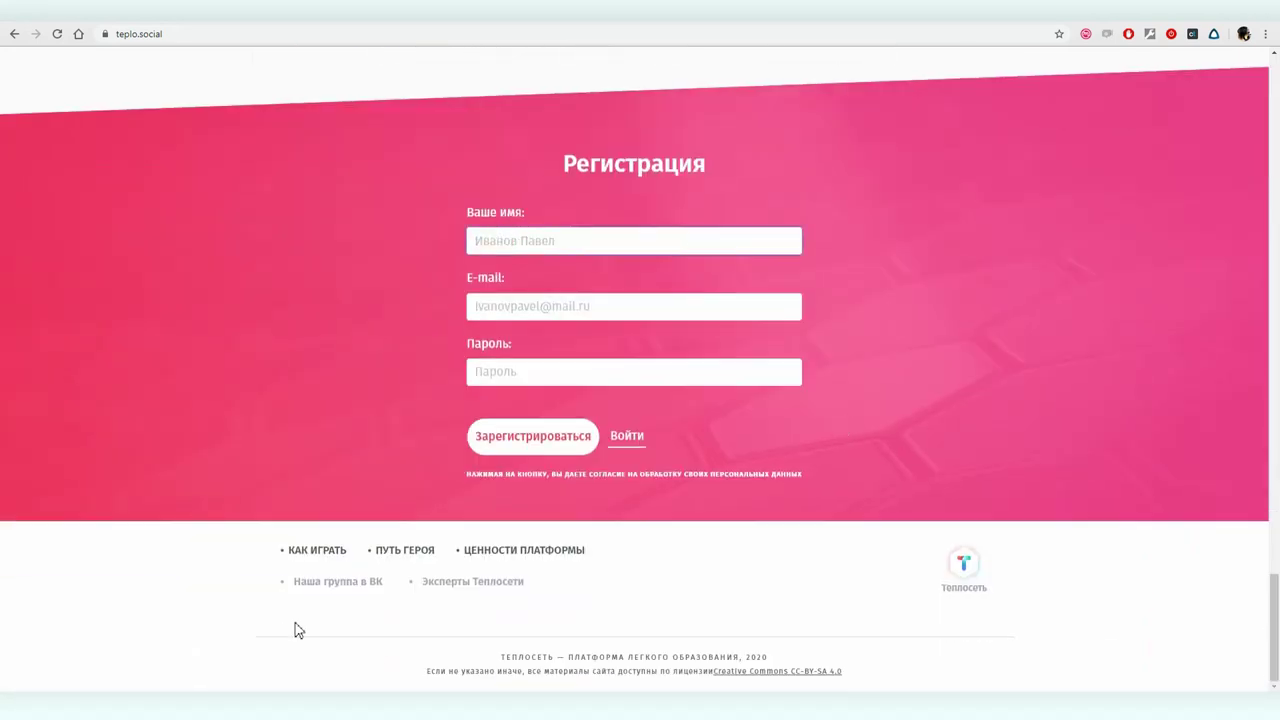
{"action": "left_click", "coordinate": [330, 549]}
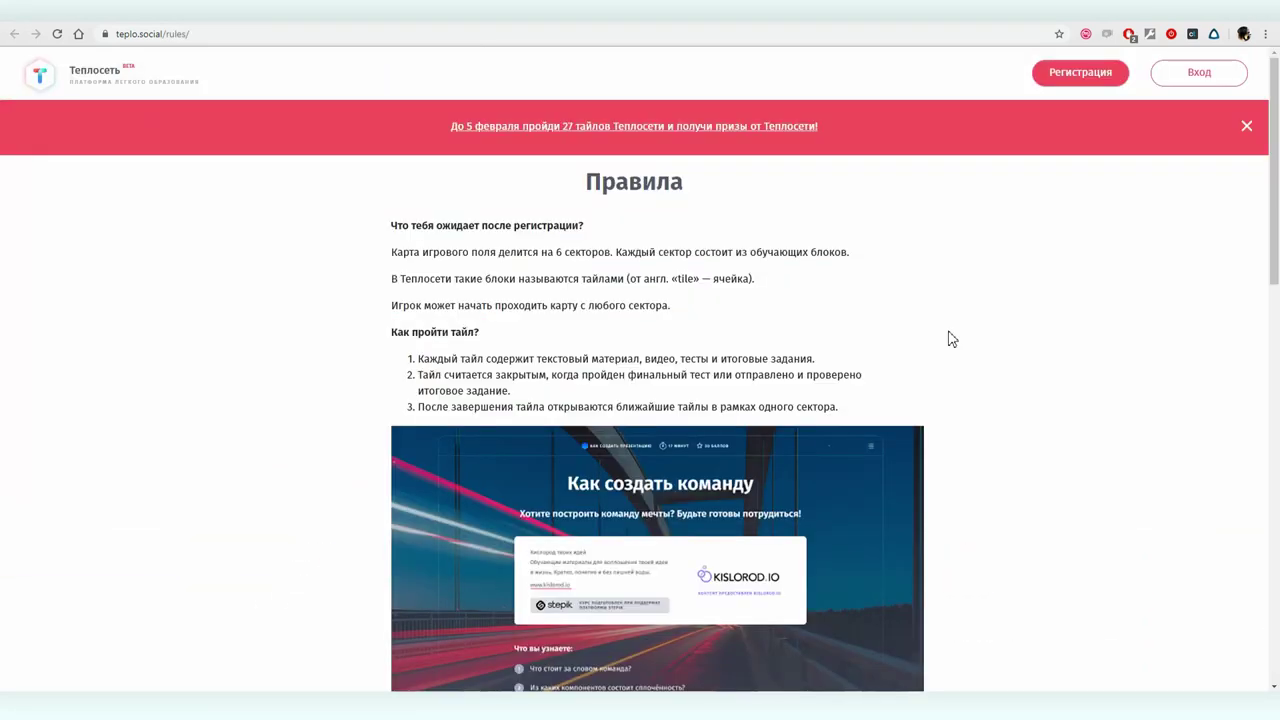
{"action": "left_click", "coordinate": [166, 36]}
{"action": "key", "text": "ctrl+c"}
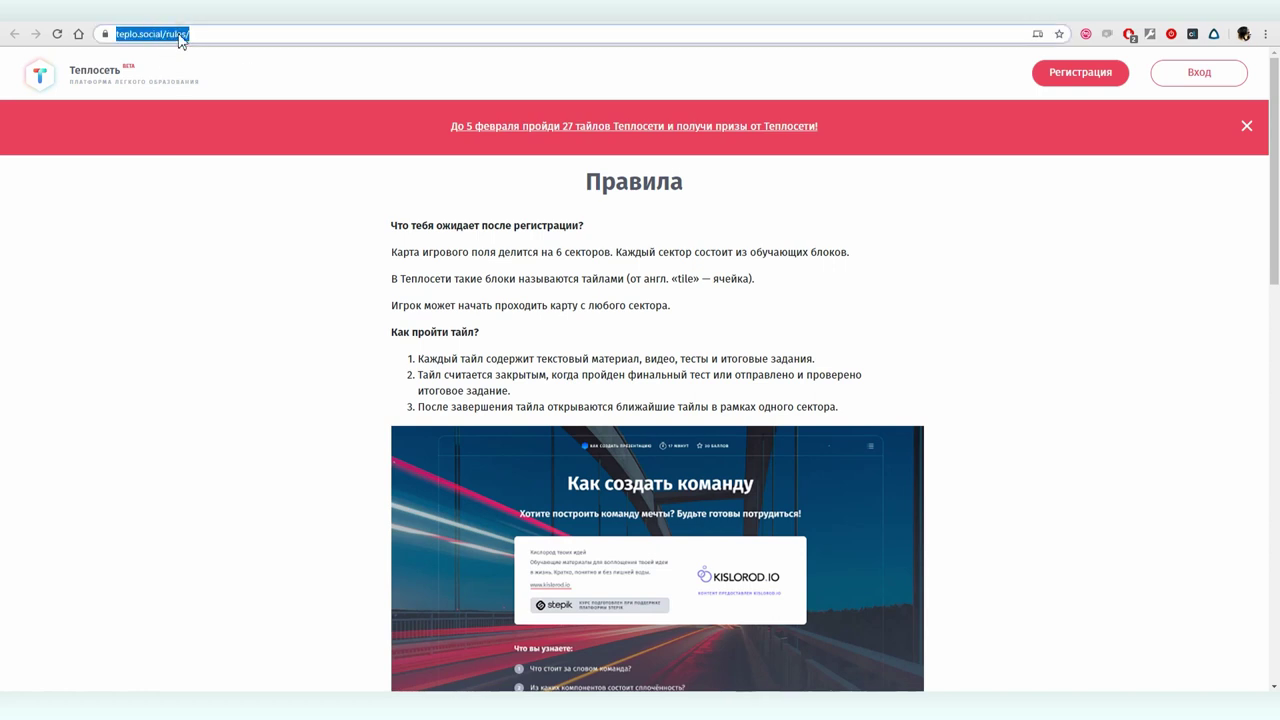
{"action": "key", "text": "ctrl+Tab"}
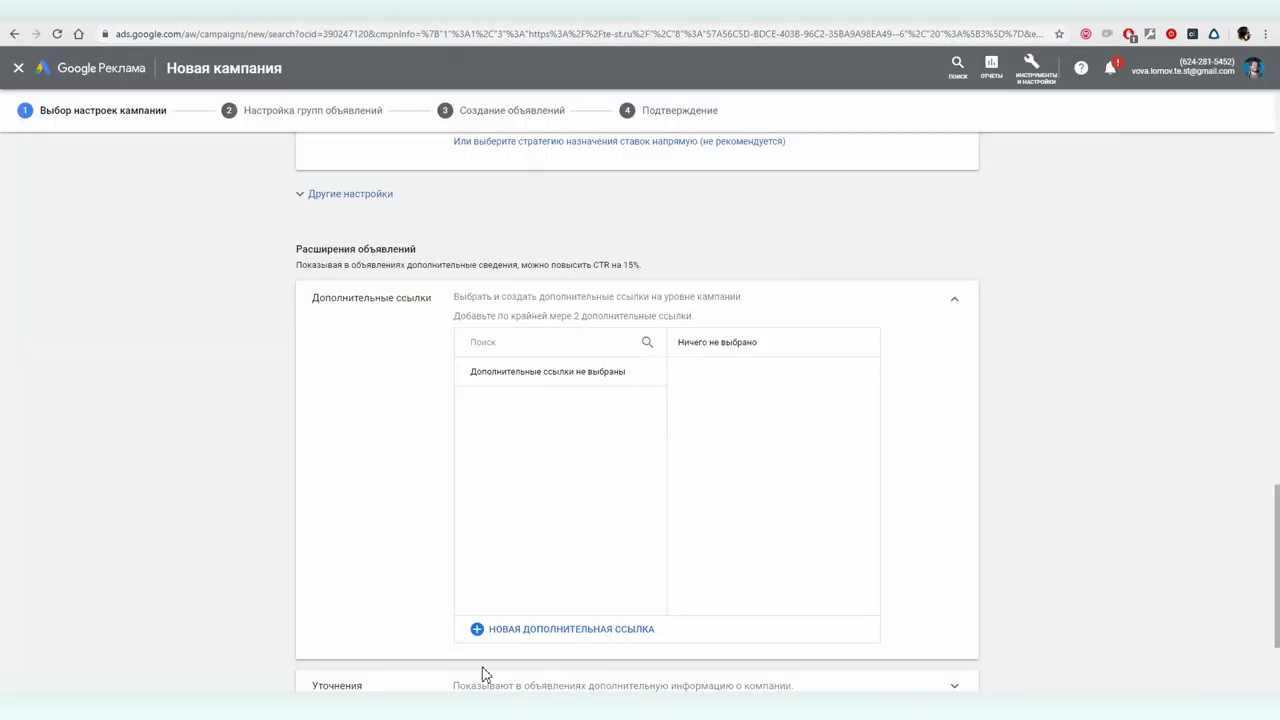
{"action": "left_click", "coordinate": [534, 629]}
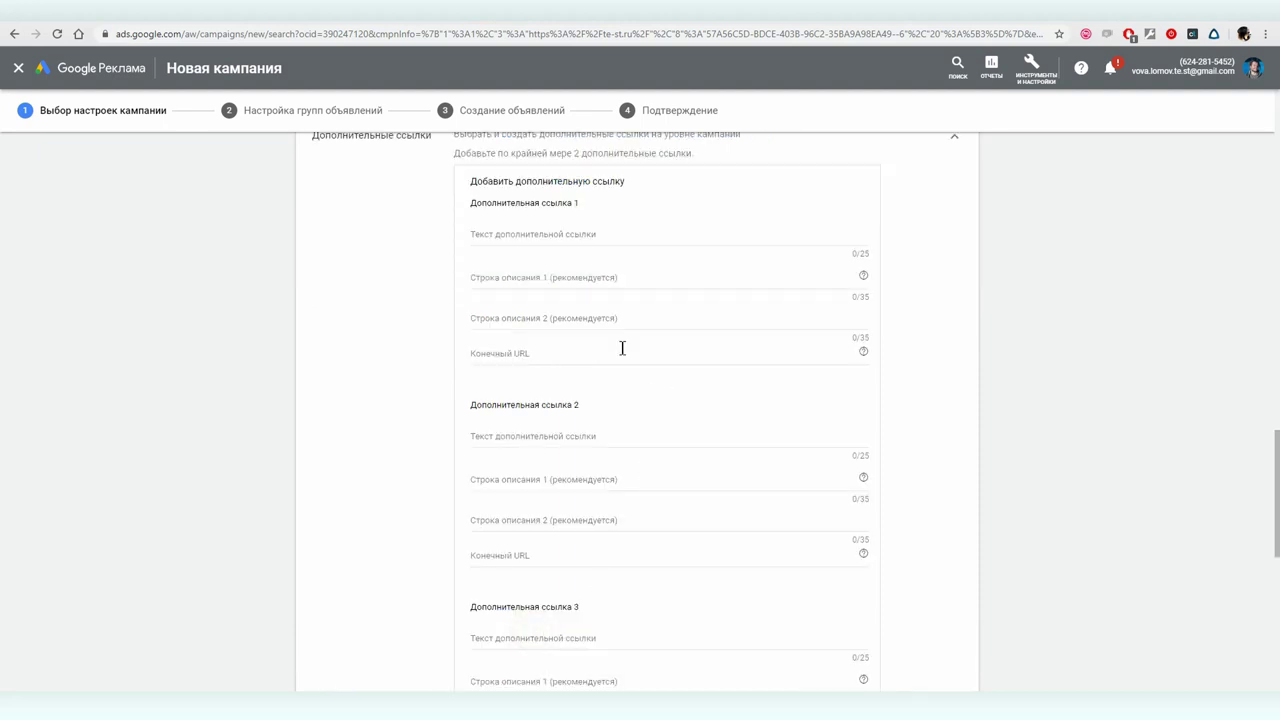
{"action": "left_click", "coordinate": [557, 353]}
{"action": "key", "text": "ctrl+v"}
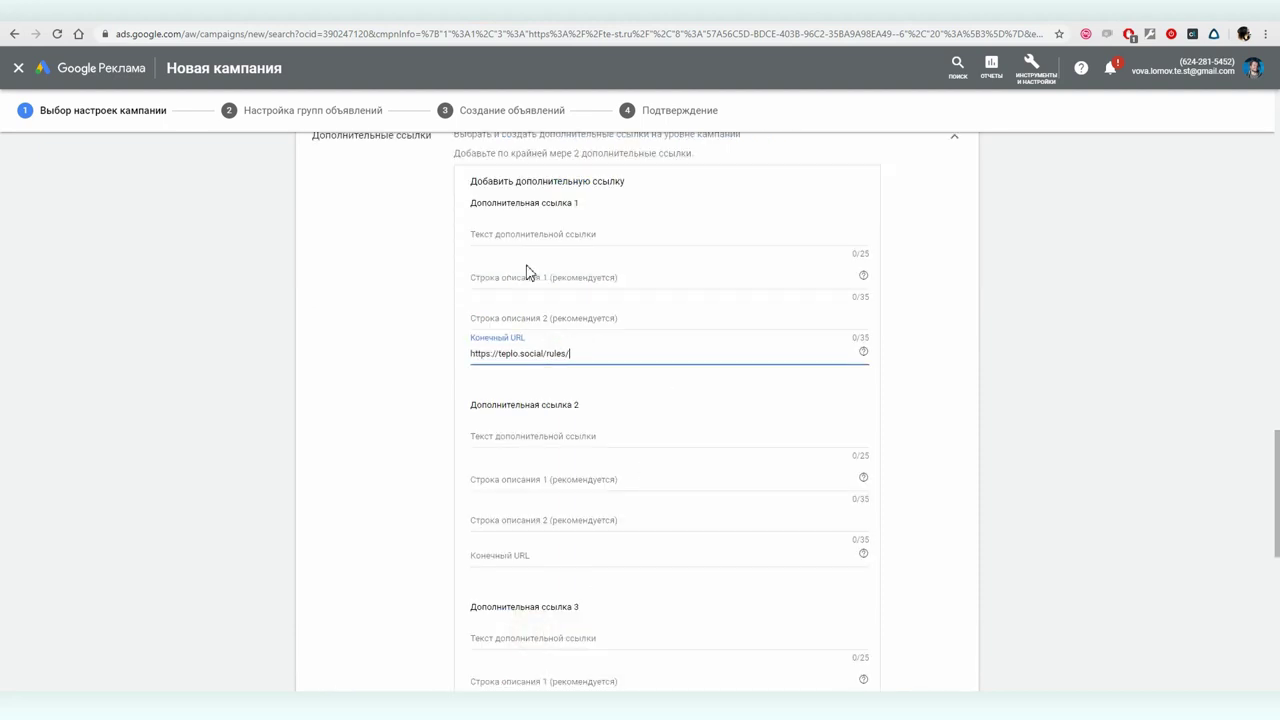
{"action": "left_click", "coordinate": [502, 237]}
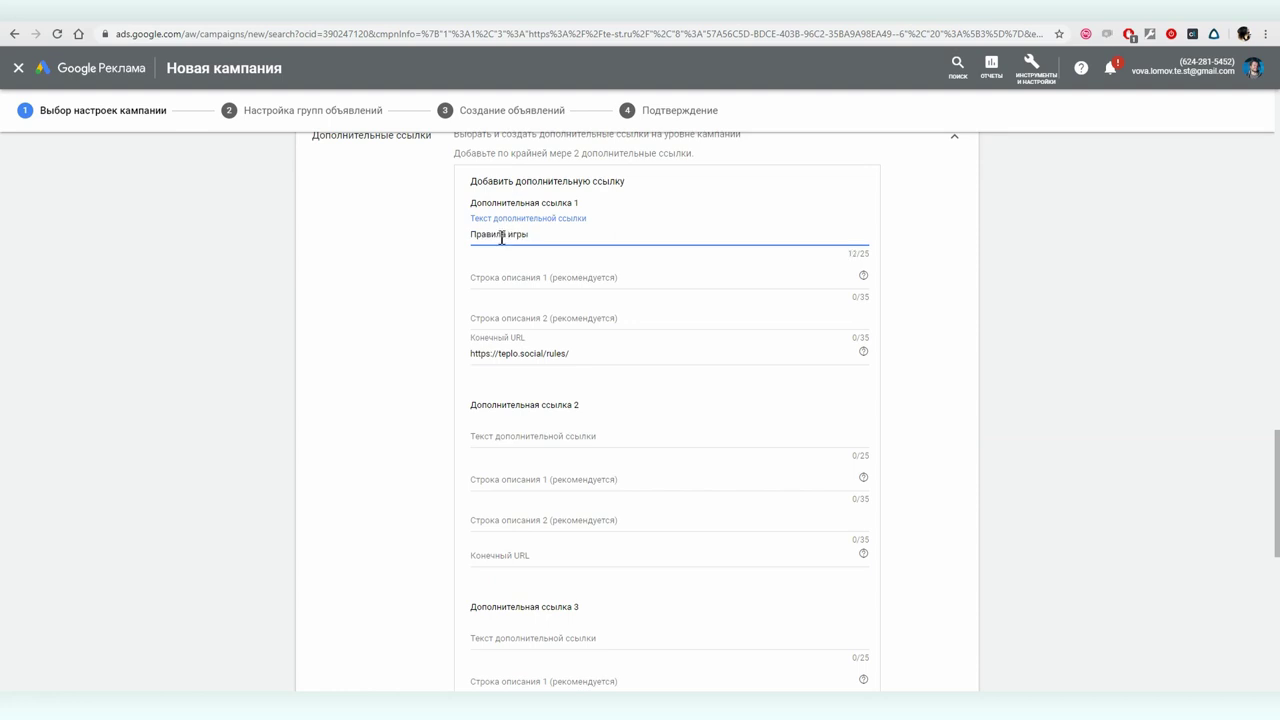
{"action": "key", "text": "ctrl+Tab"}
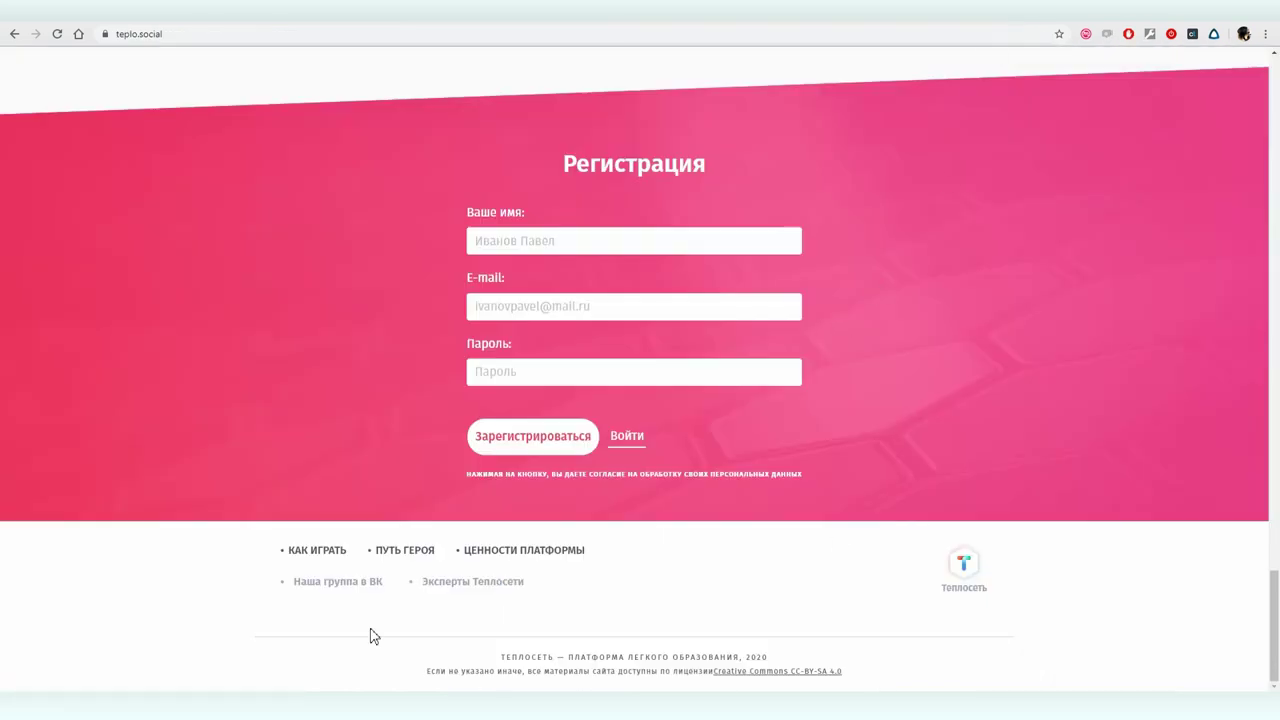
- Browse ЦЕННОСТИ ПЛАТФОРМЫ and Эксперты Теплосети, then copy the teplo.social/registration/ page address
{"action": "left_click", "coordinate": [524, 553]}
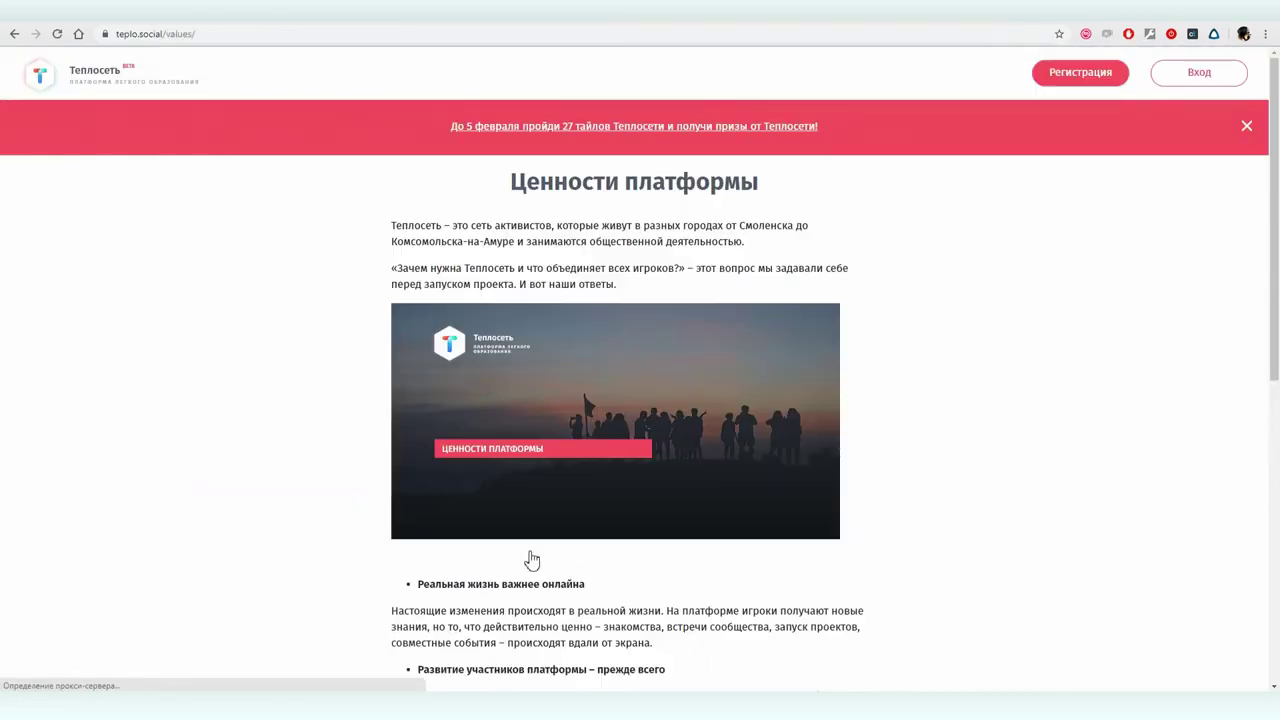
{"action": "scroll", "coordinate": [521, 480], "scroll_direction": "down", "scroll_amount": 5}
{"action": "scroll", "coordinate": [521, 481], "scroll_direction": "down", "scroll_amount": 2}
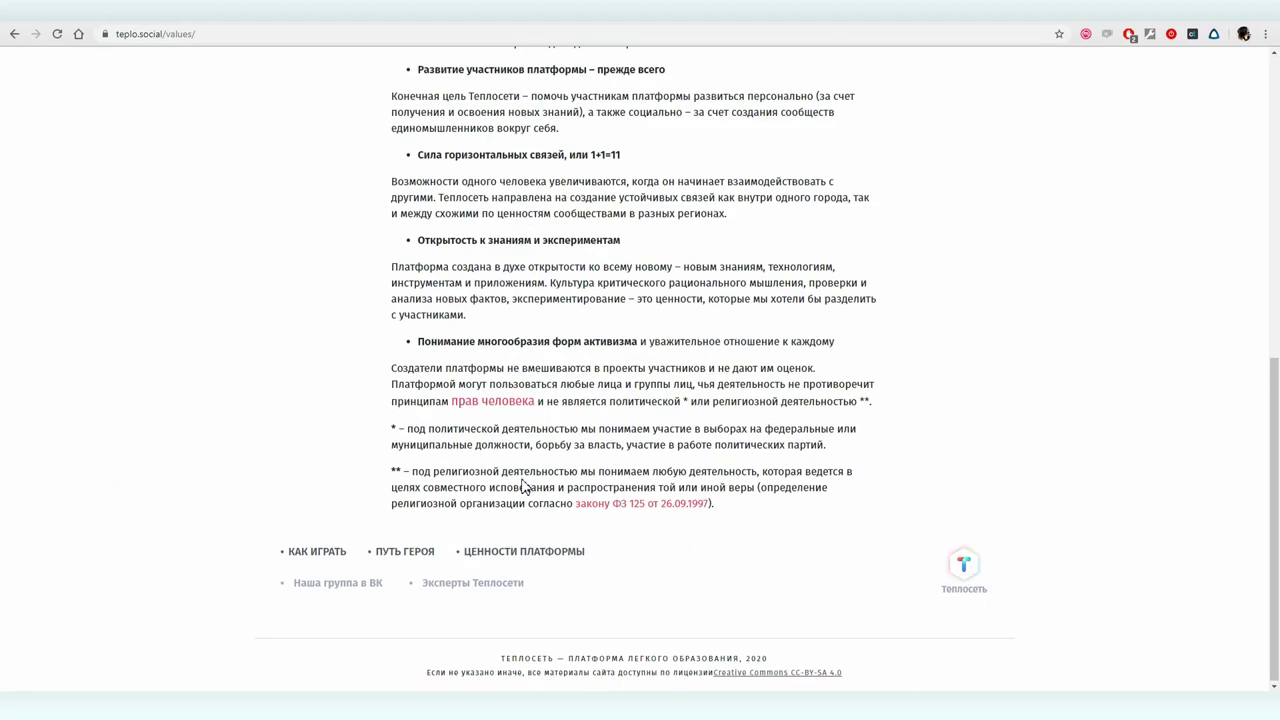
{"action": "left_click", "coordinate": [476, 582]}
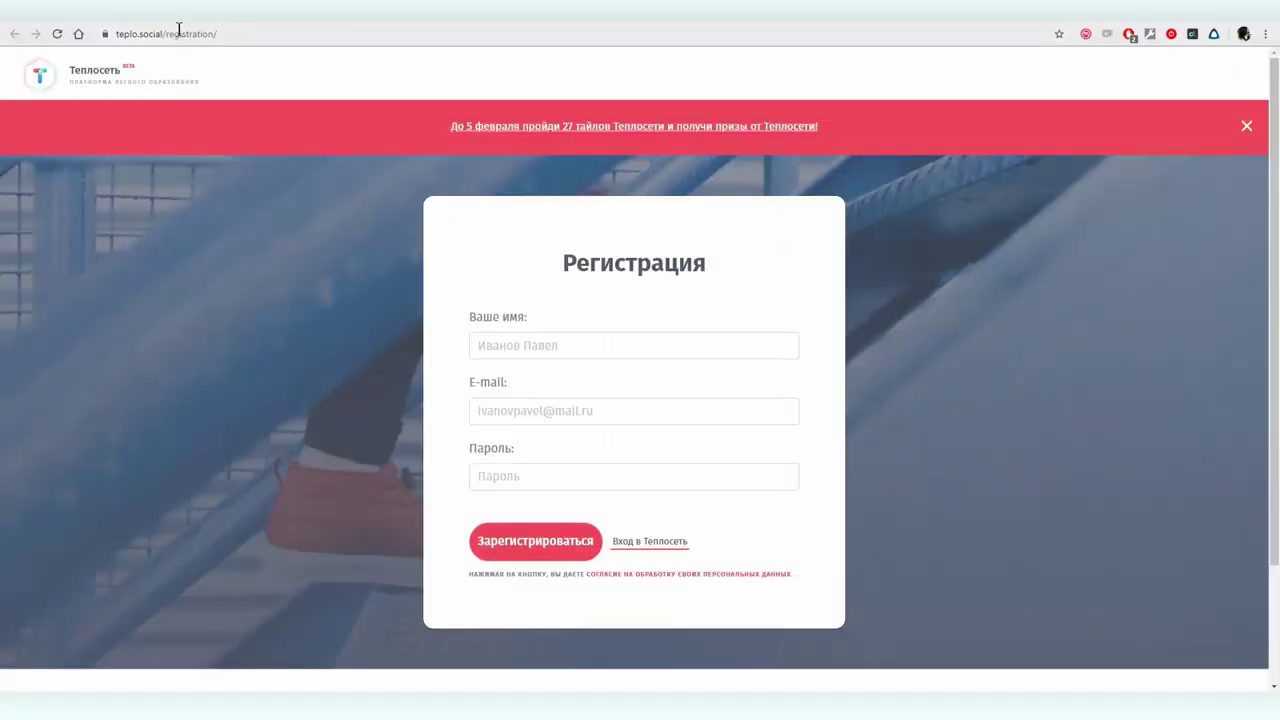
{"action": "left_click", "coordinate": [178, 36]}
{"action": "key", "text": "ctrl+c"}
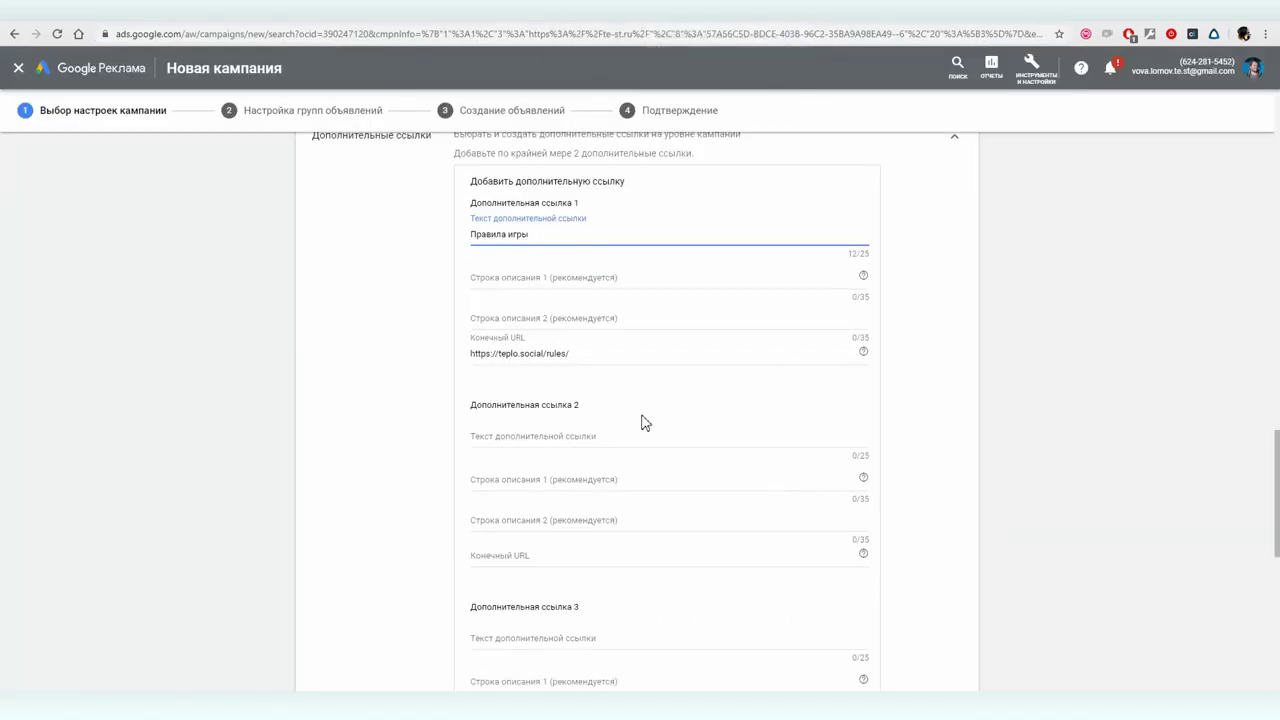
- Give sitelink 2 the registration page URL and the text 'Регистрация на платформе'
{"action": "left_click", "coordinate": [542, 558]}
{"action": "key", "text": "ctrl+v"}
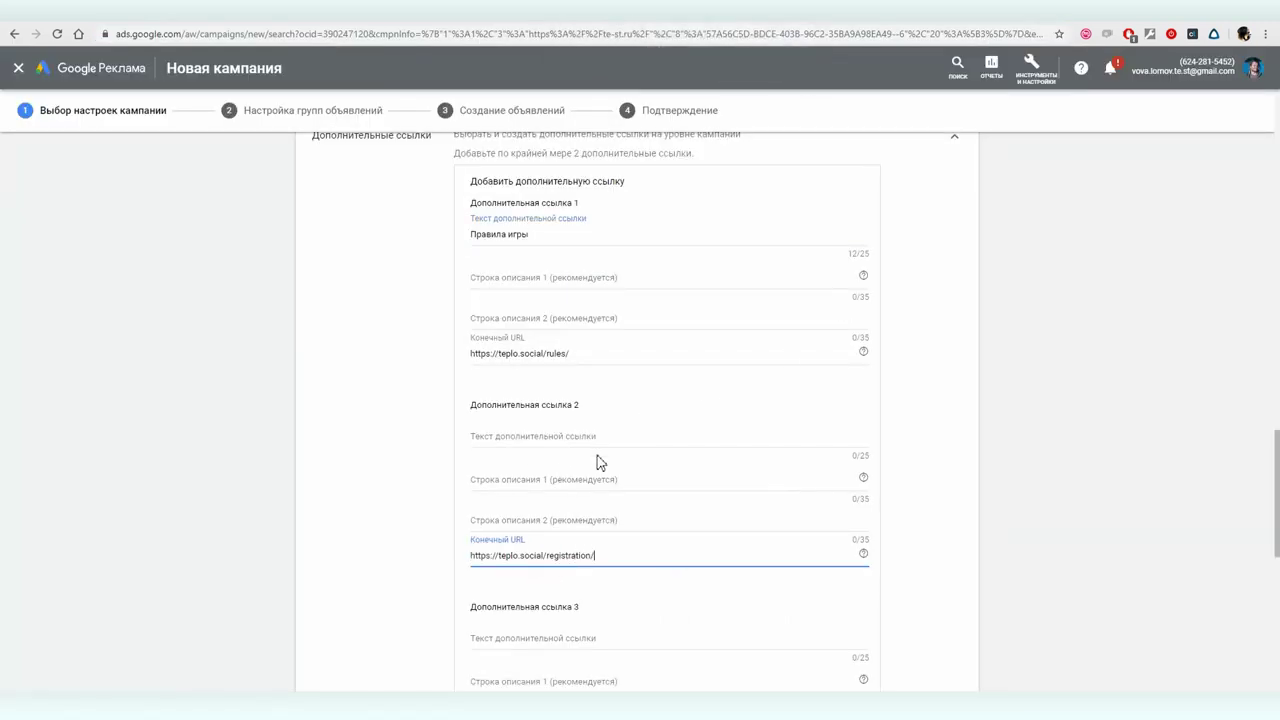
{"action": "left_click", "coordinate": [528, 436]}
{"action": "type", "text": "Регистрация на "}
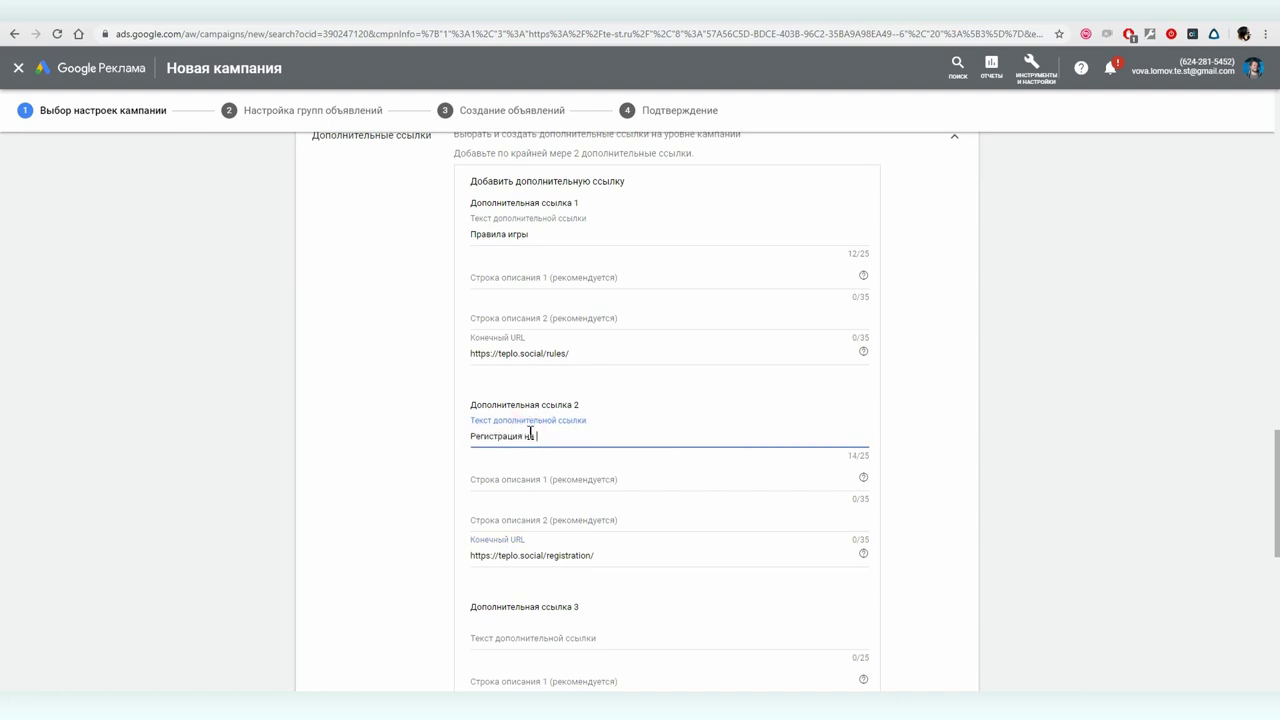
{"action": "type", "text": "платформе"}
- Fill two description lines per sitelink, including 'Все начинается с регистрации', and save both
{"action": "left_click", "coordinate": [516, 276]}
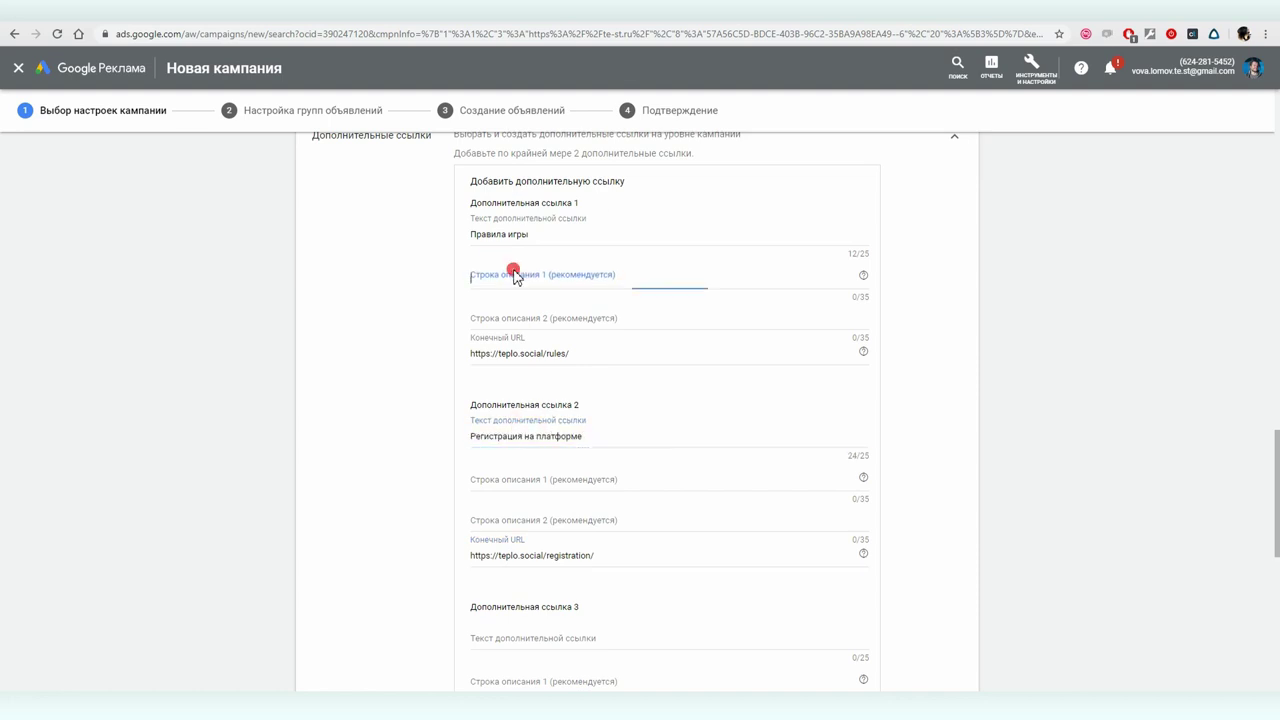
{"action": "type", "text": "ть - это обучение в игре"}
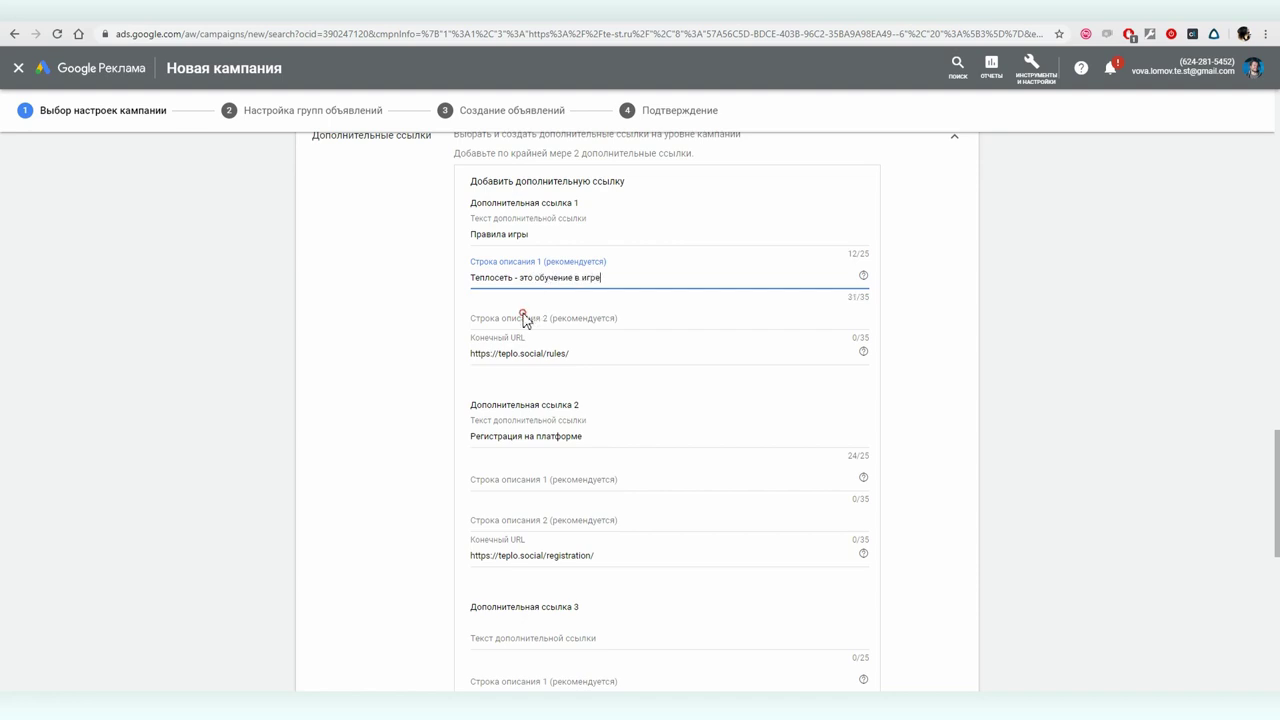
{"action": "left_click", "coordinate": [523, 318]}
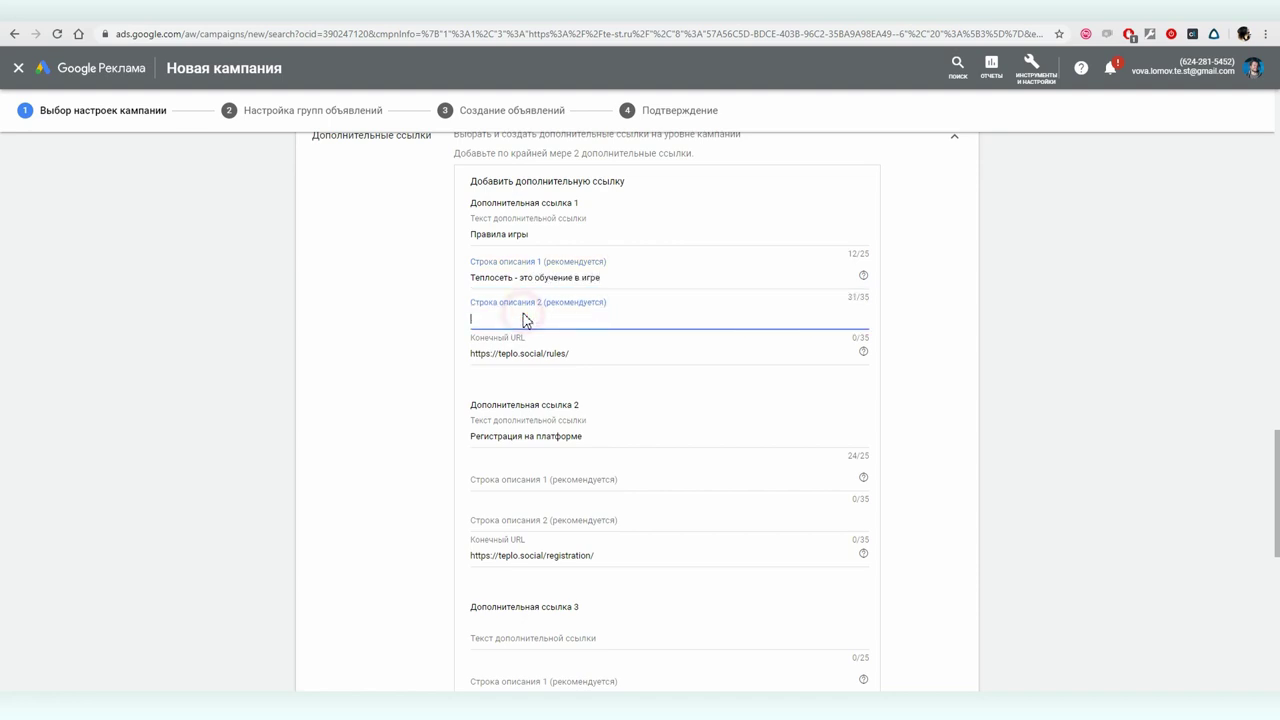
{"action": "type", "text": "Узнайте правила этой игры"}
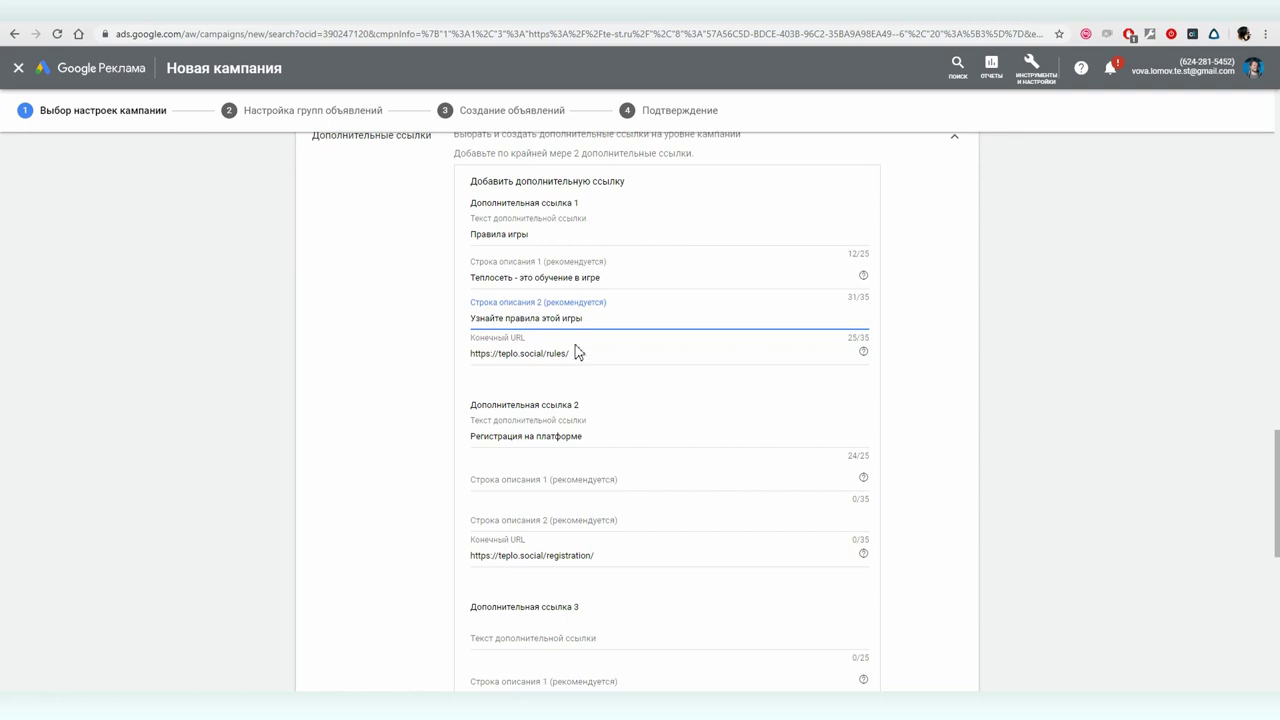
{"action": "left_click", "coordinate": [555, 478]}
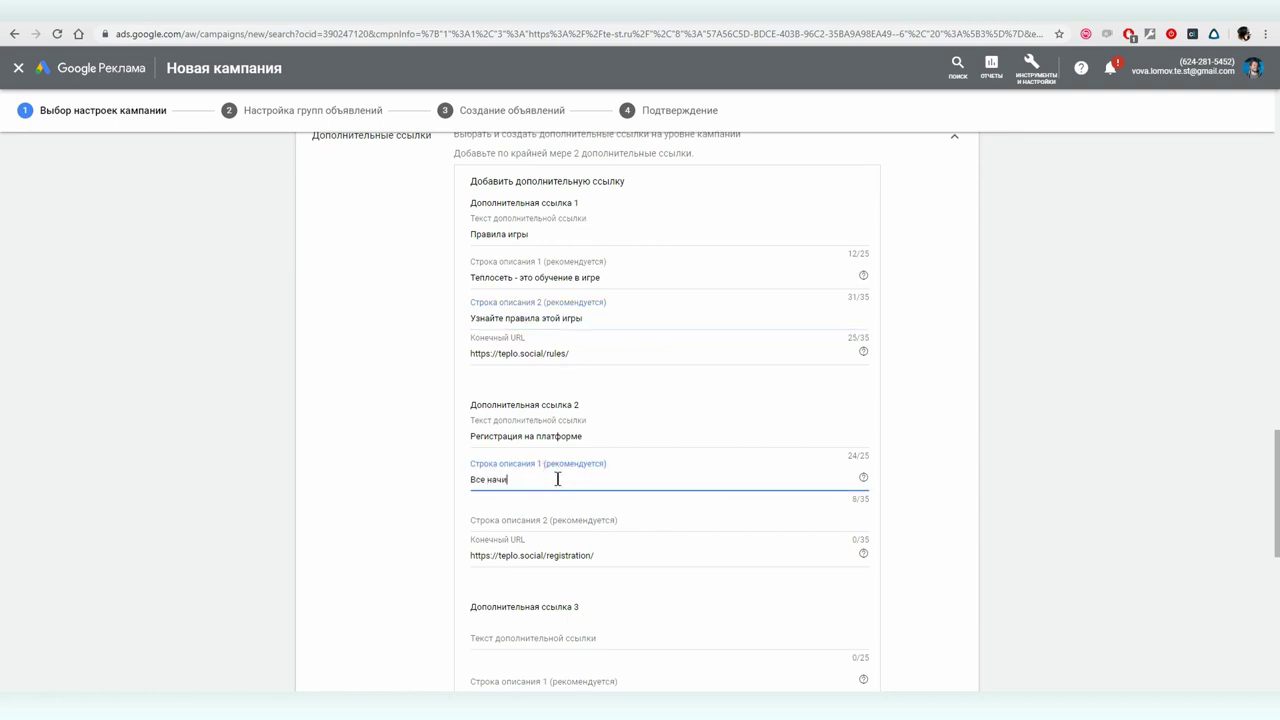
{"action": "type", "text": "Все начинается с регистрации"}
{"action": "left_click", "coordinate": [516, 520]}
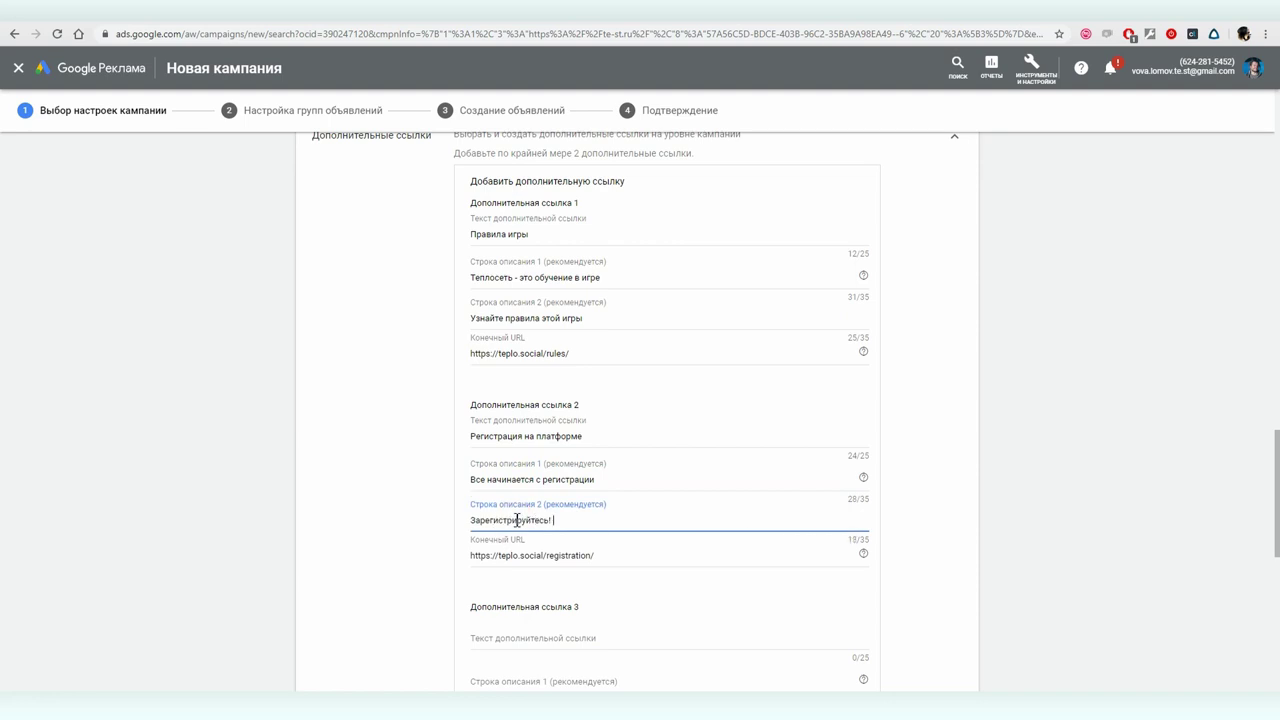
{"action": "scroll", "coordinate": [566, 518], "scroll_direction": "down", "scroll_amount": 6}
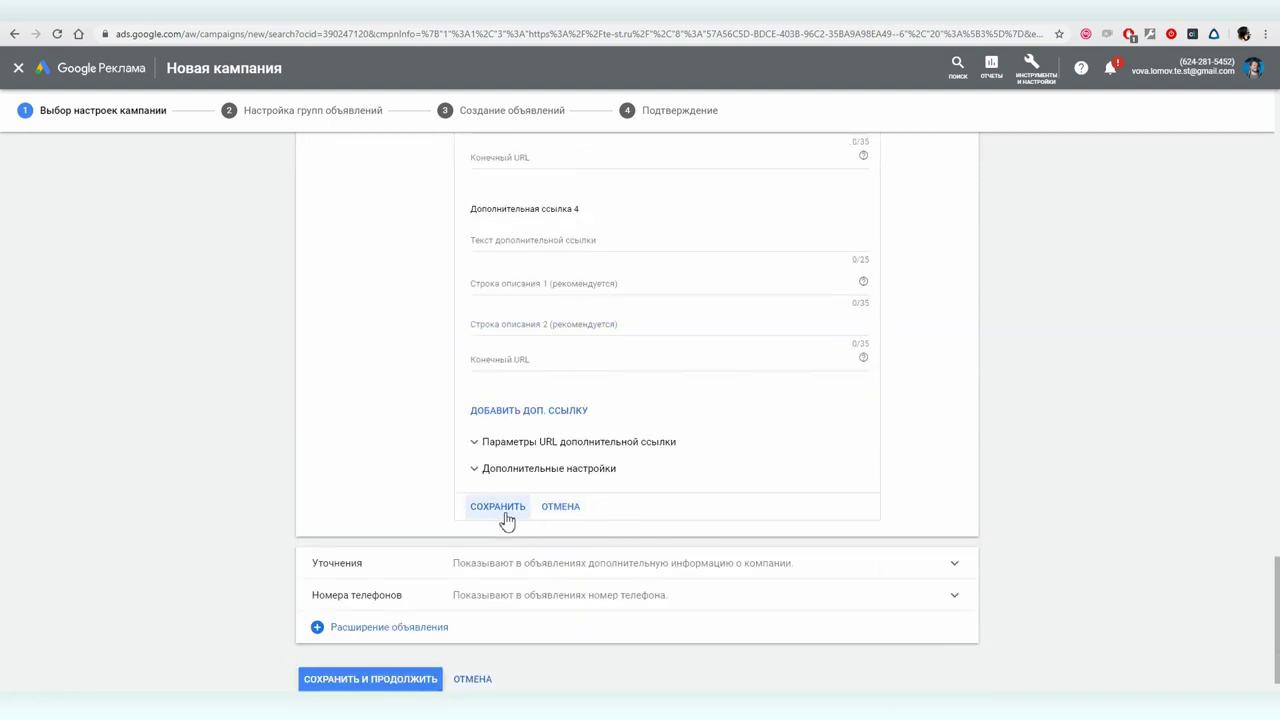
{"action": "left_click", "coordinate": [497, 507]}
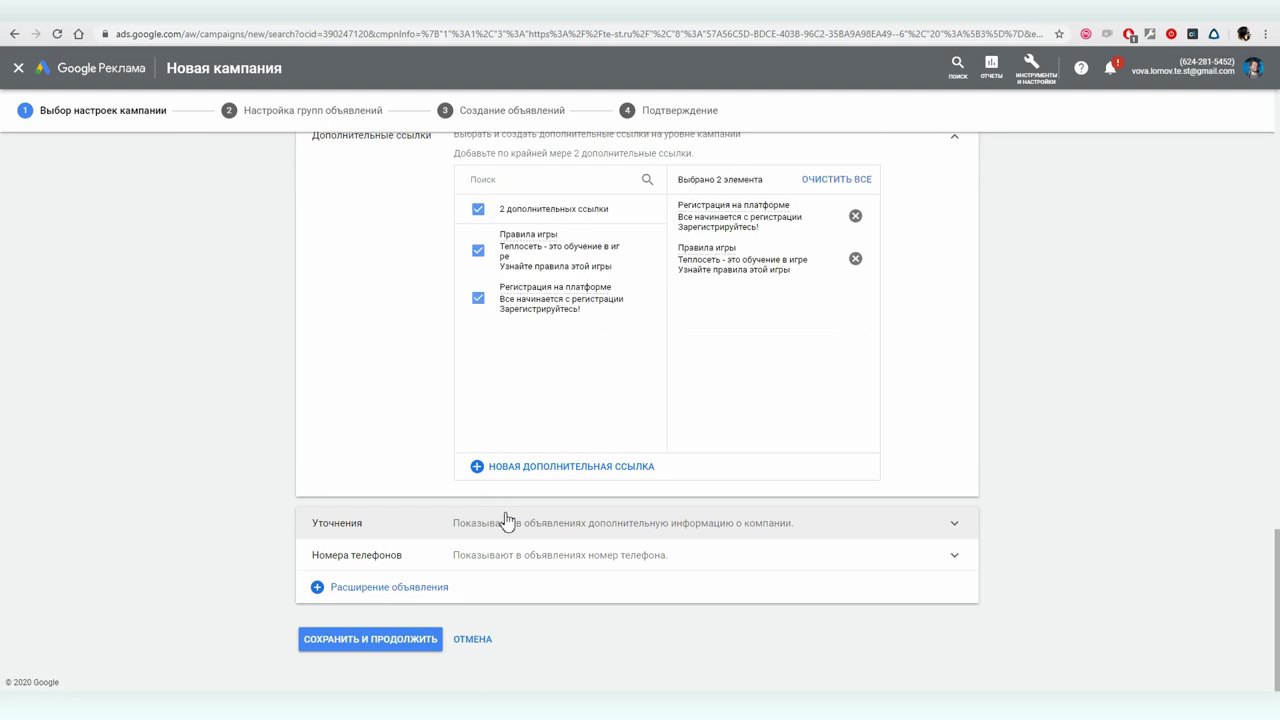
- Create a callout set: Обучение онлайн, Игра, Новые знакомства and Российская сеть
{"action": "left_click", "coordinate": [360, 530]}
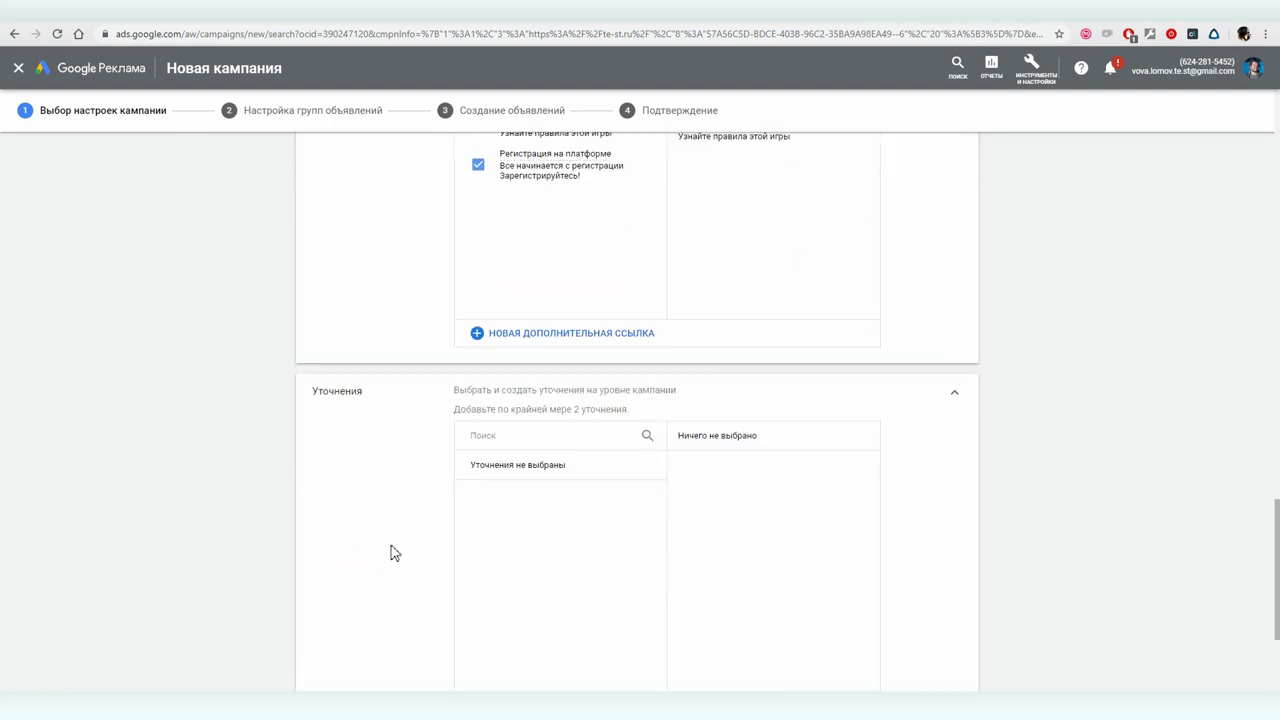
{"action": "left_click", "coordinate": [515, 659]}
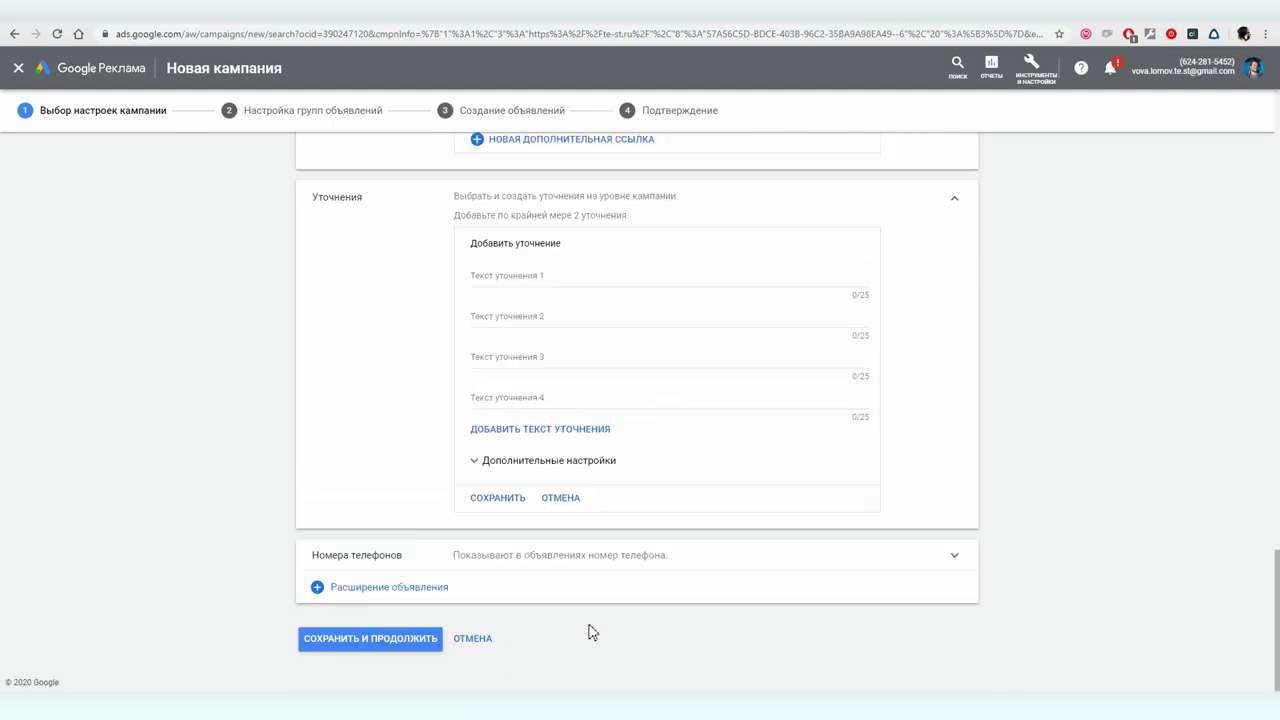
{"action": "left_click", "coordinate": [502, 277]}
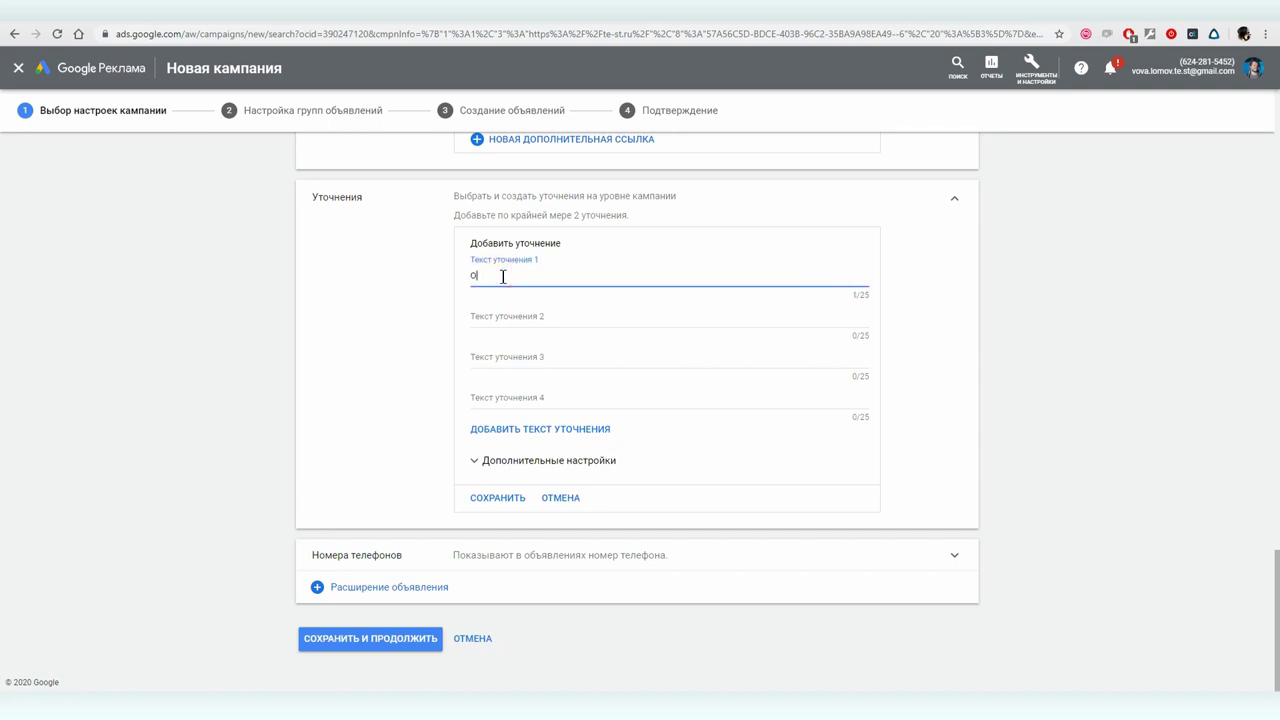
{"action": "type", "text": "Обучение онлайн"}
{"action": "left_click", "coordinate": [543, 317]}
{"action": "type", "text": "Игра"}
{"action": "left_click", "coordinate": [536, 358]}
{"action": "type", "text": "Новые знакомства"}
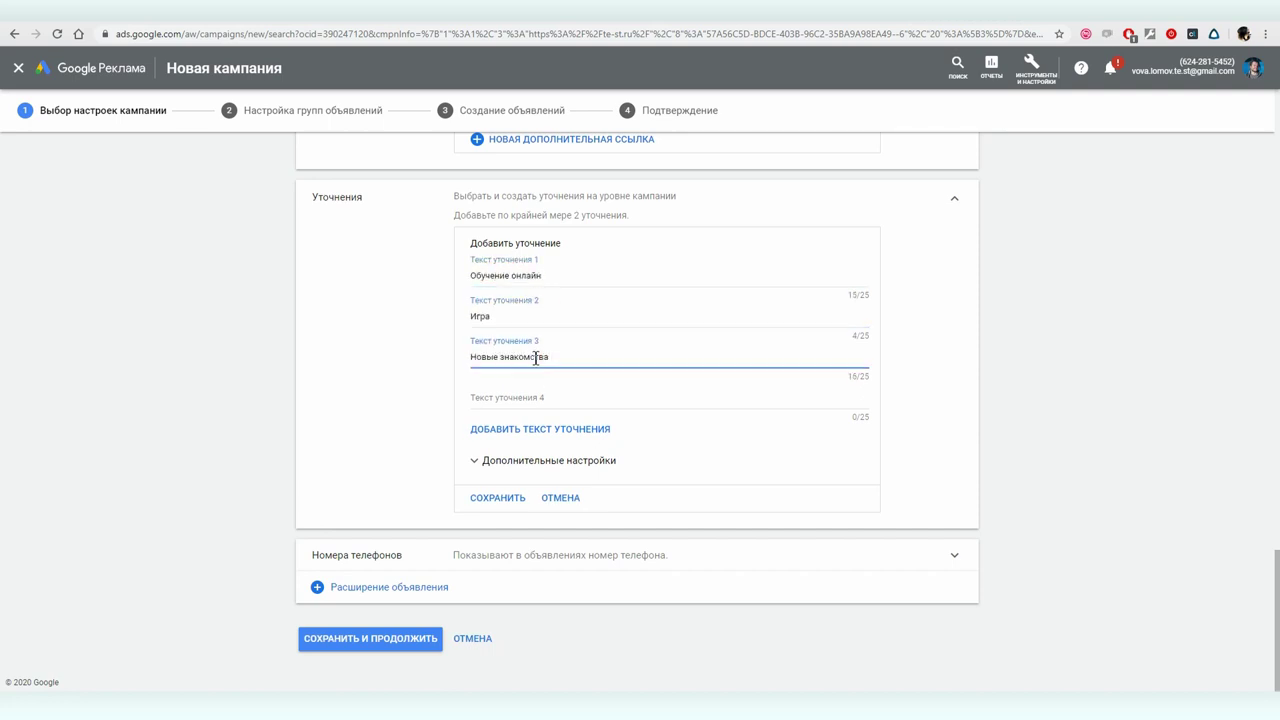
{"action": "left_click", "coordinate": [522, 396]}
{"action": "type", "text": "Российская сеть"}
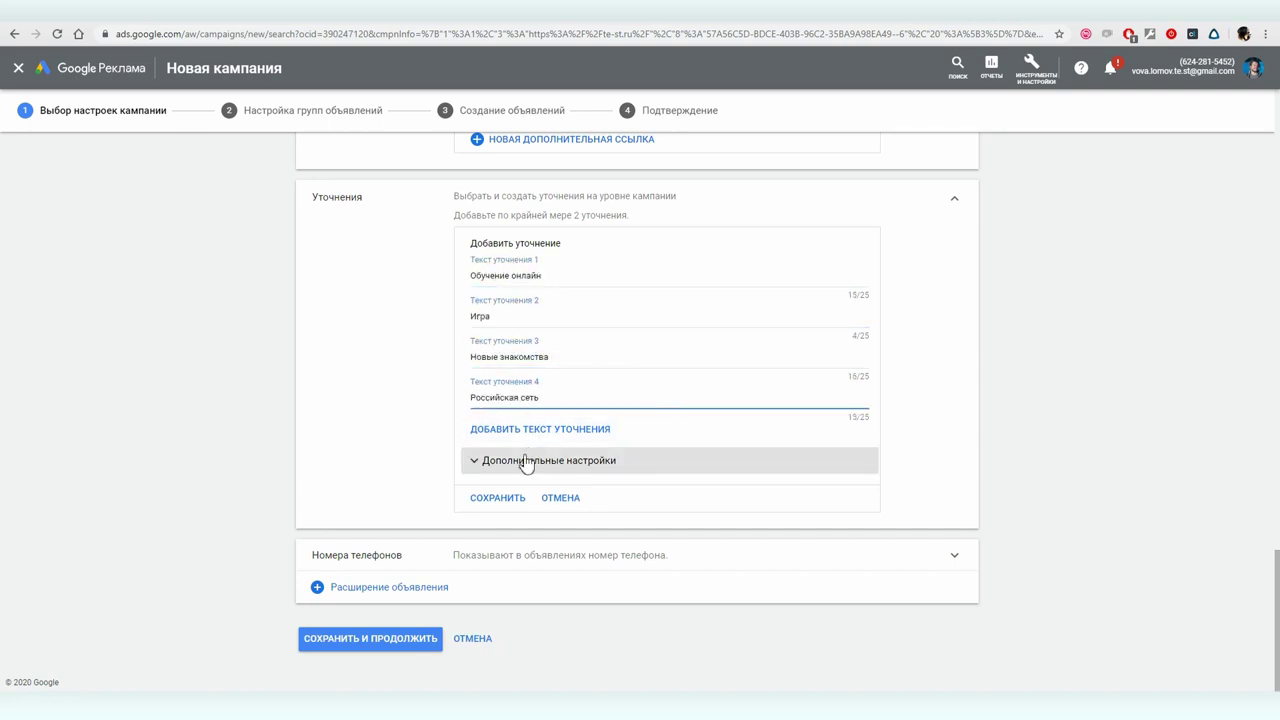
- Expand the additional callout settings and save the four callouts
{"action": "left_click", "coordinate": [540, 428]}
{"action": "left_click", "coordinate": [522, 465]}
{"action": "scroll", "coordinate": [522, 465], "scroll_direction": "down", "scroll_amount": 2}
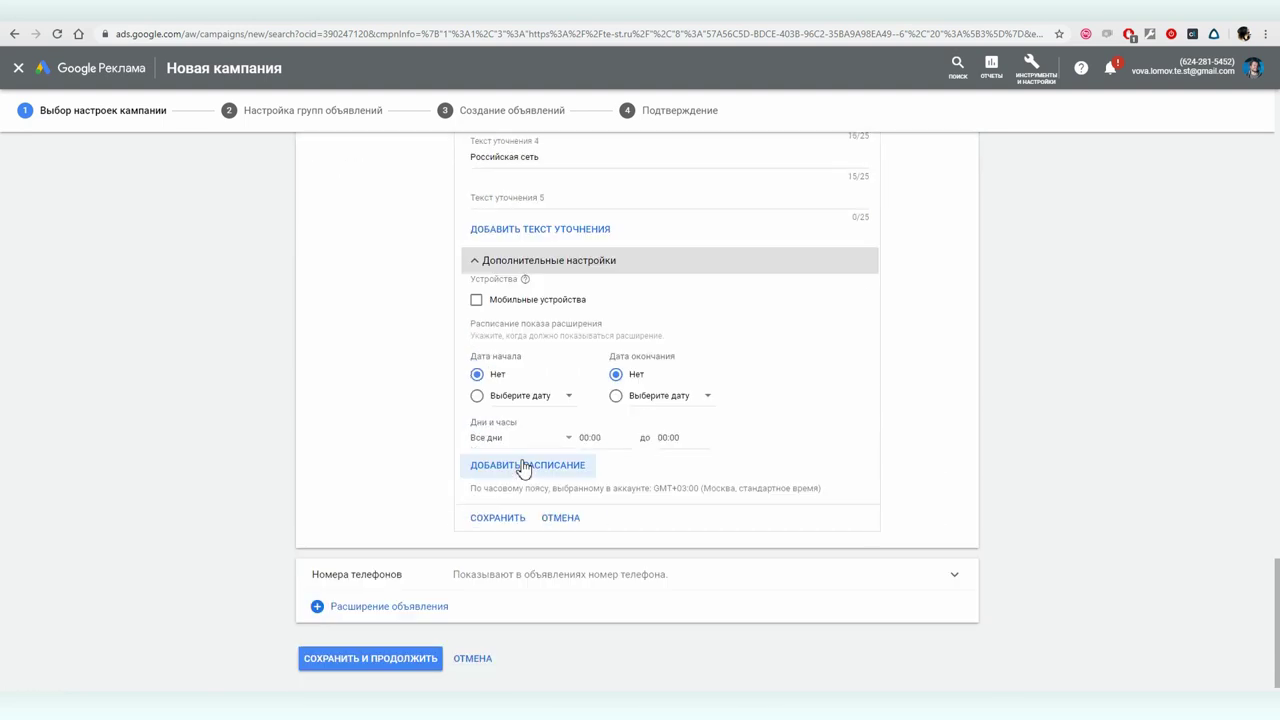
{"action": "left_click", "coordinate": [474, 520]}
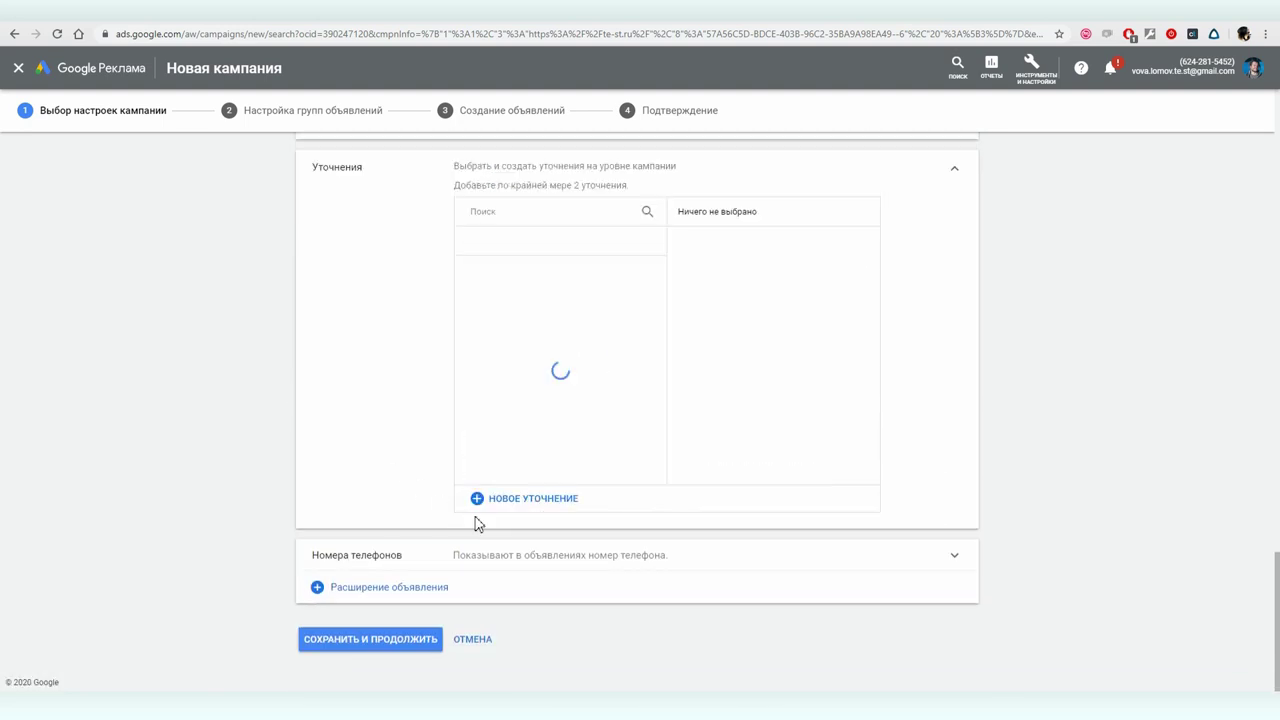
- Add and save a Российская Федерация phone number as the campaign's call extension
{"action": "left_click", "coordinate": [350, 556]}
{"action": "scroll", "coordinate": [409, 549], "scroll_direction": "down", "scroll_amount": 3}
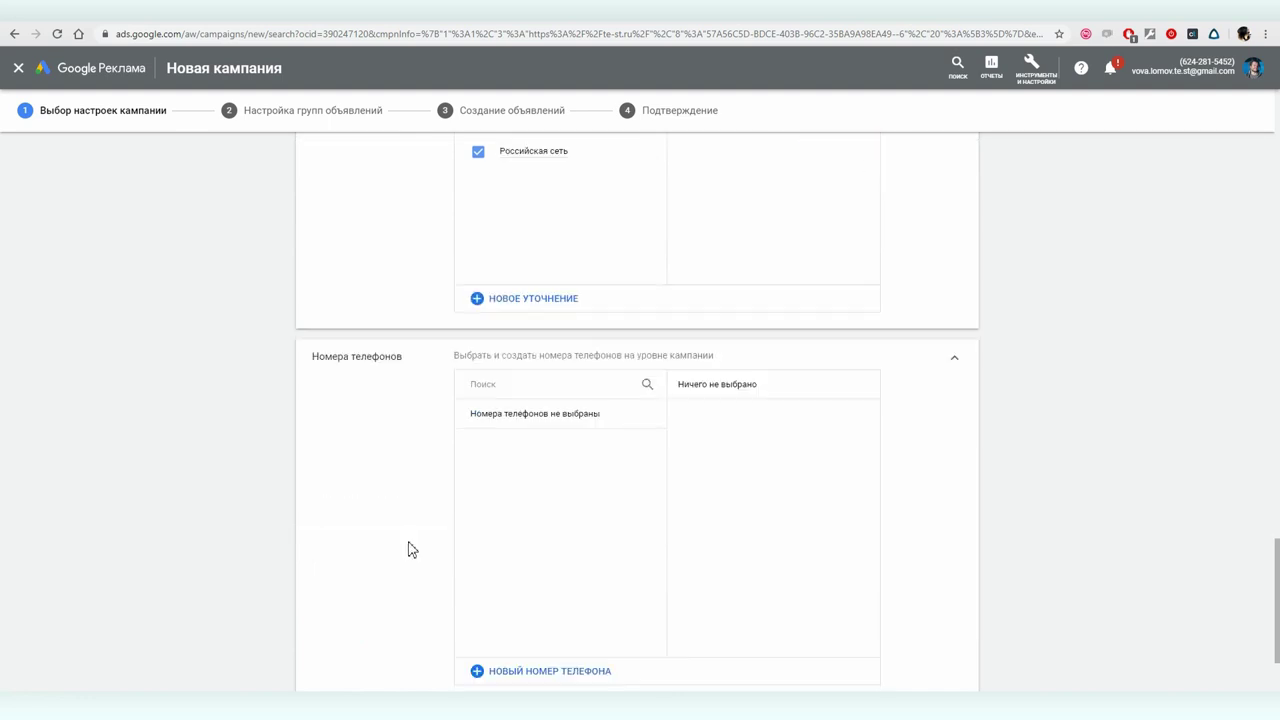
{"action": "left_click", "coordinate": [512, 442]}
{"action": "scroll", "coordinate": [535, 220], "scroll_direction": "up", "scroll_amount": 3}
{"action": "left_click", "coordinate": [536, 258]}
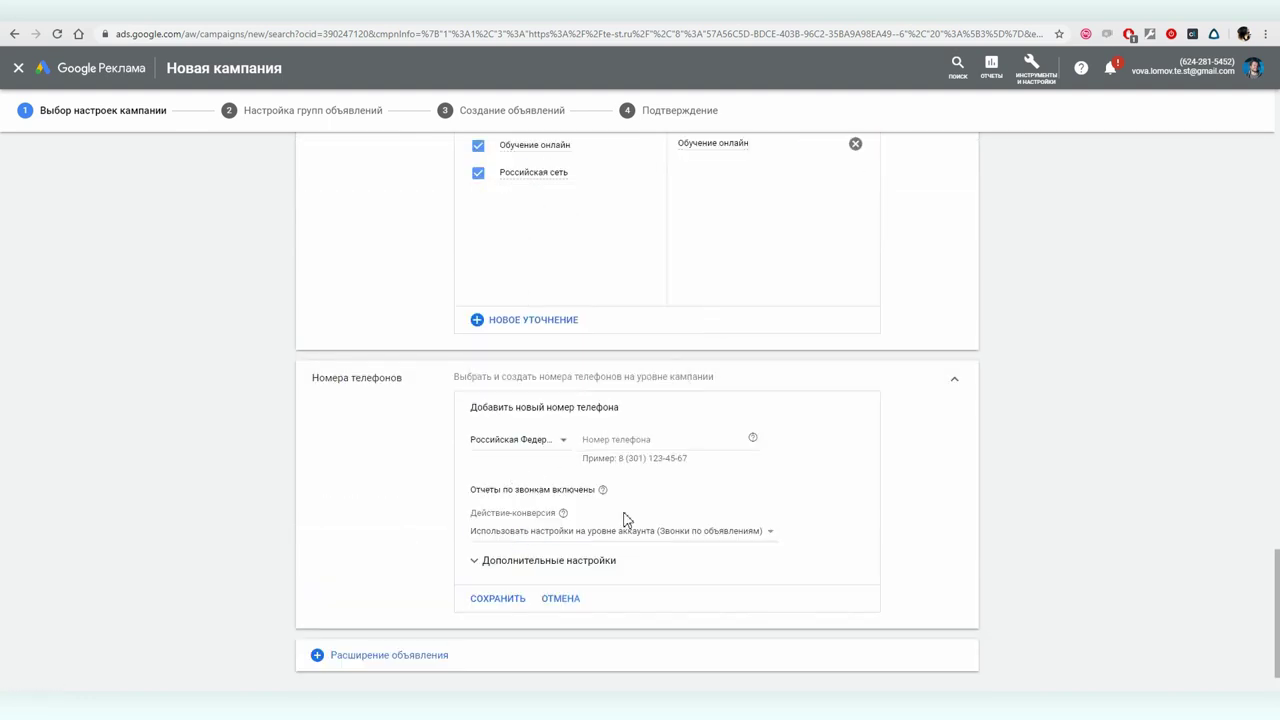
{"action": "left_click", "coordinate": [628, 441]}
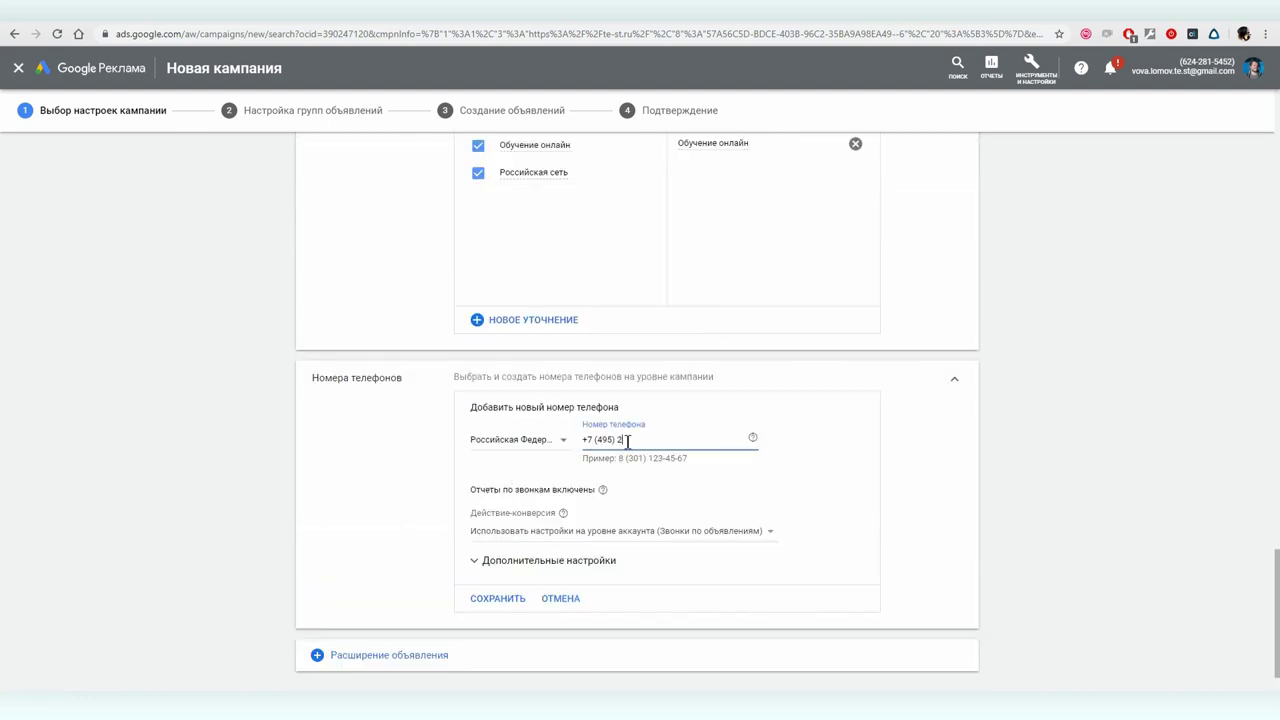
{"action": "left_click", "coordinate": [497, 598]}
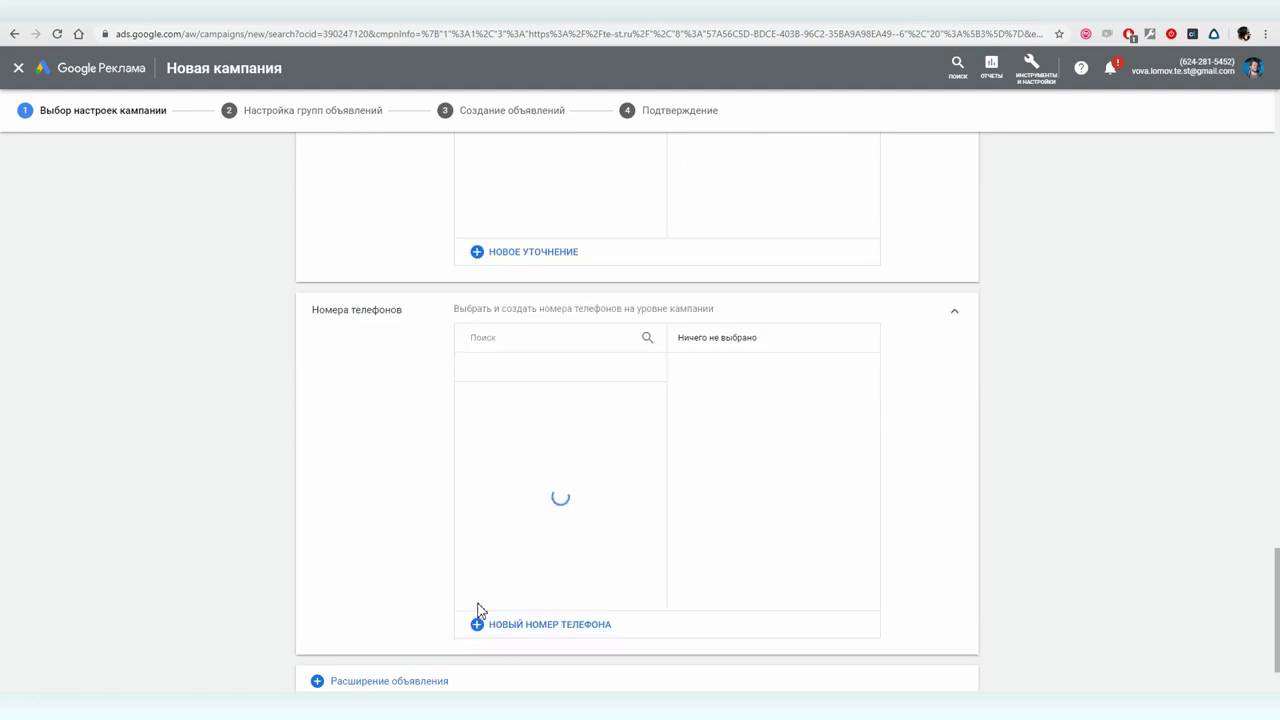
{"action": "left_click", "coordinate": [480, 597]}
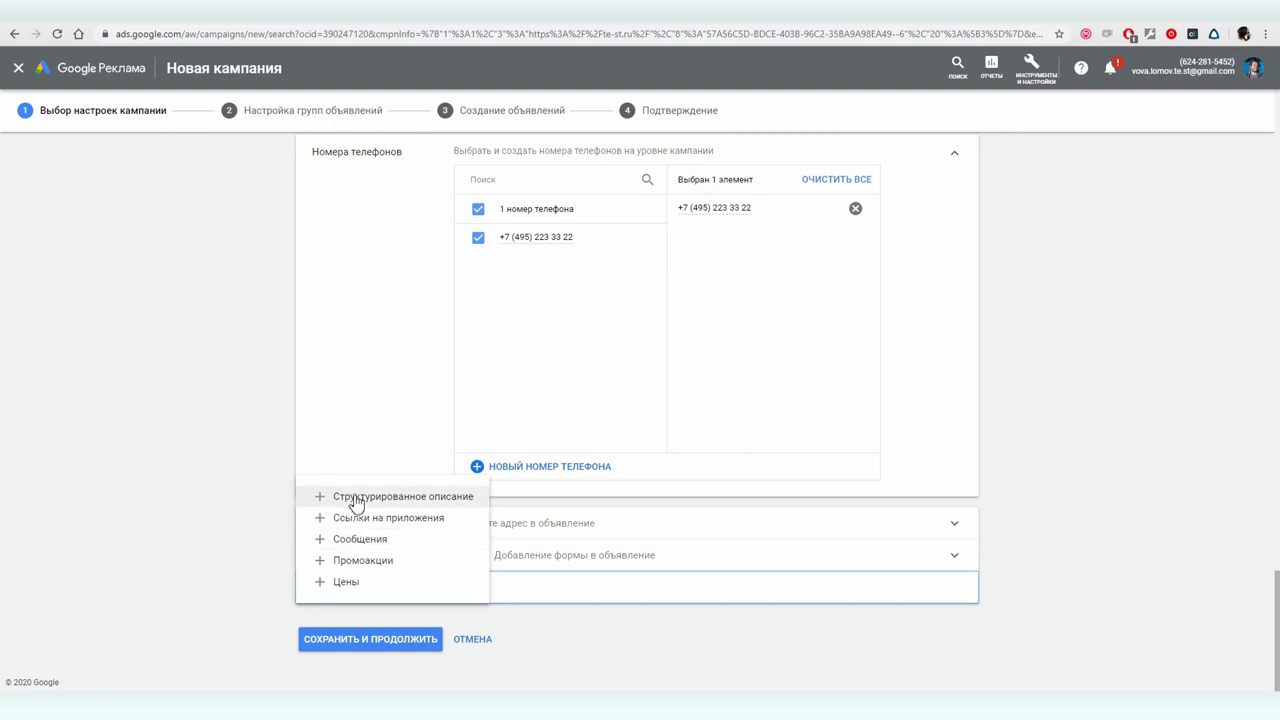
- Add a Цены prices extension, review the lead form and prices sections, and save the campaign settings
{"action": "left_click", "coordinate": [370, 582]}
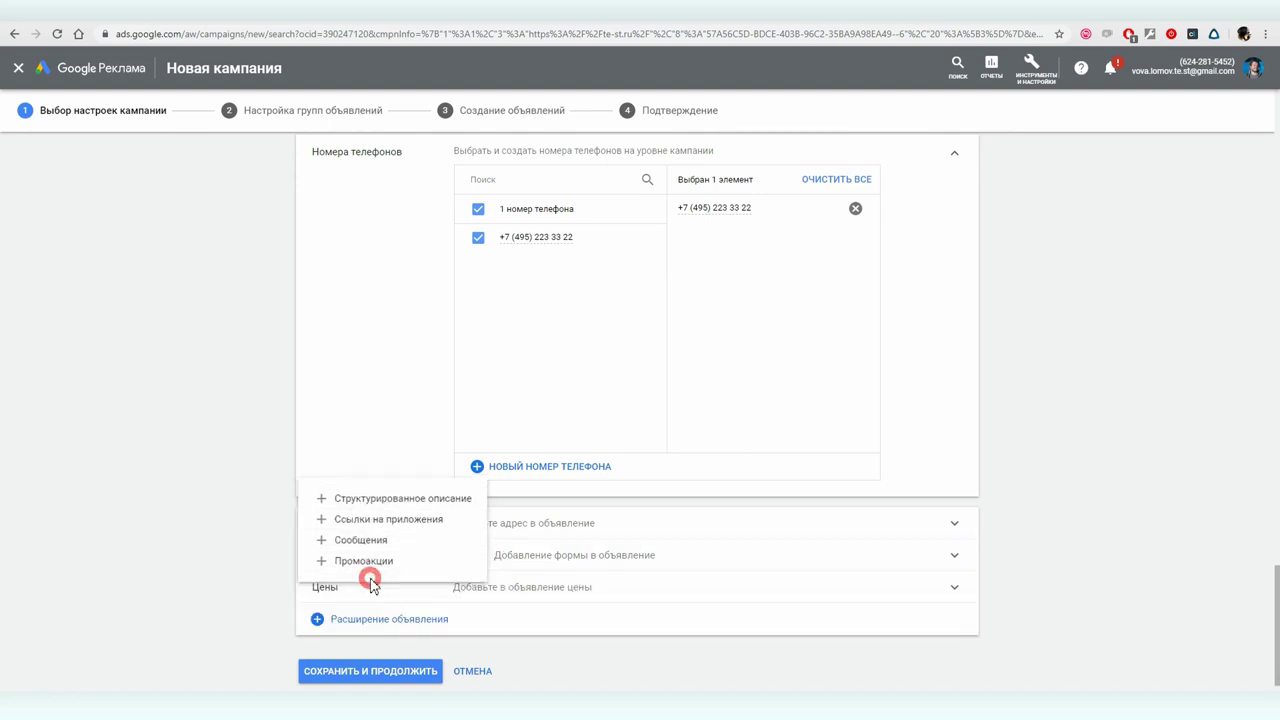
{"action": "left_click", "coordinate": [534, 560]}
{"action": "scroll", "coordinate": [616, 577], "scroll_direction": "down", "scroll_amount": 2}
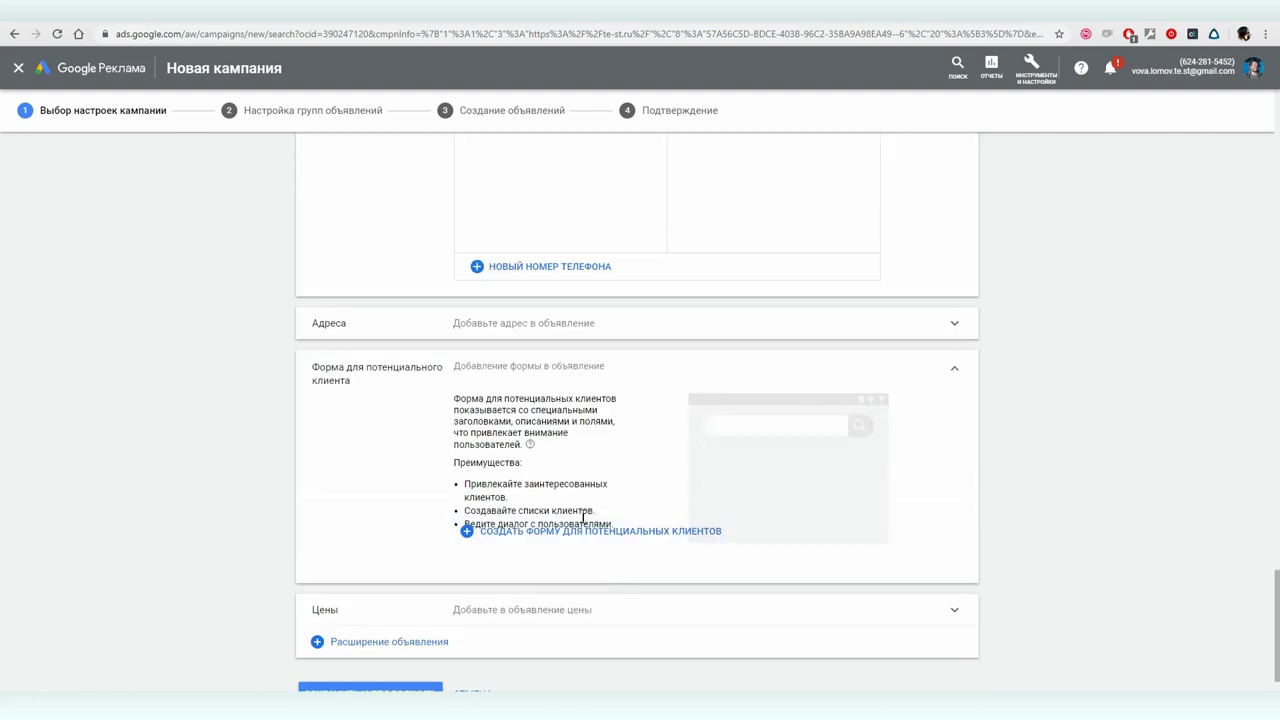
{"action": "scroll", "coordinate": [550, 545], "scroll_direction": "down", "scroll_amount": 1}
{"action": "left_click", "coordinate": [517, 557]}
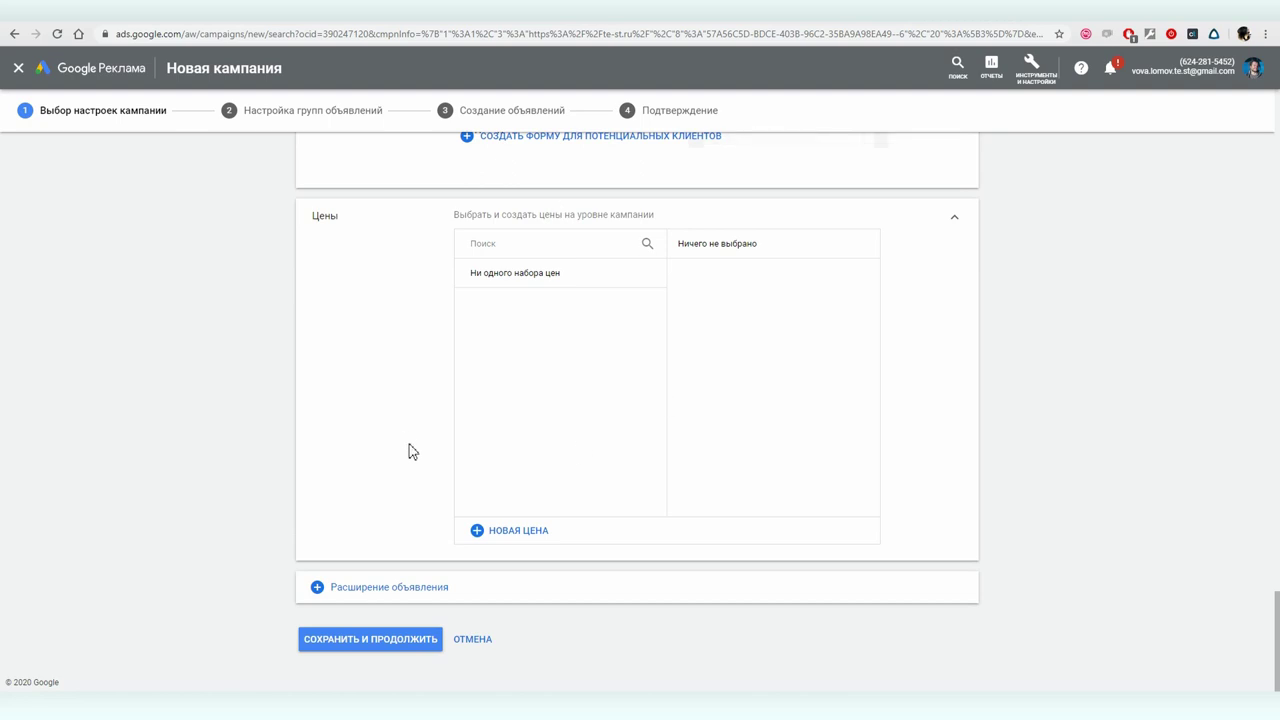
{"action": "left_click", "coordinate": [389, 643]}
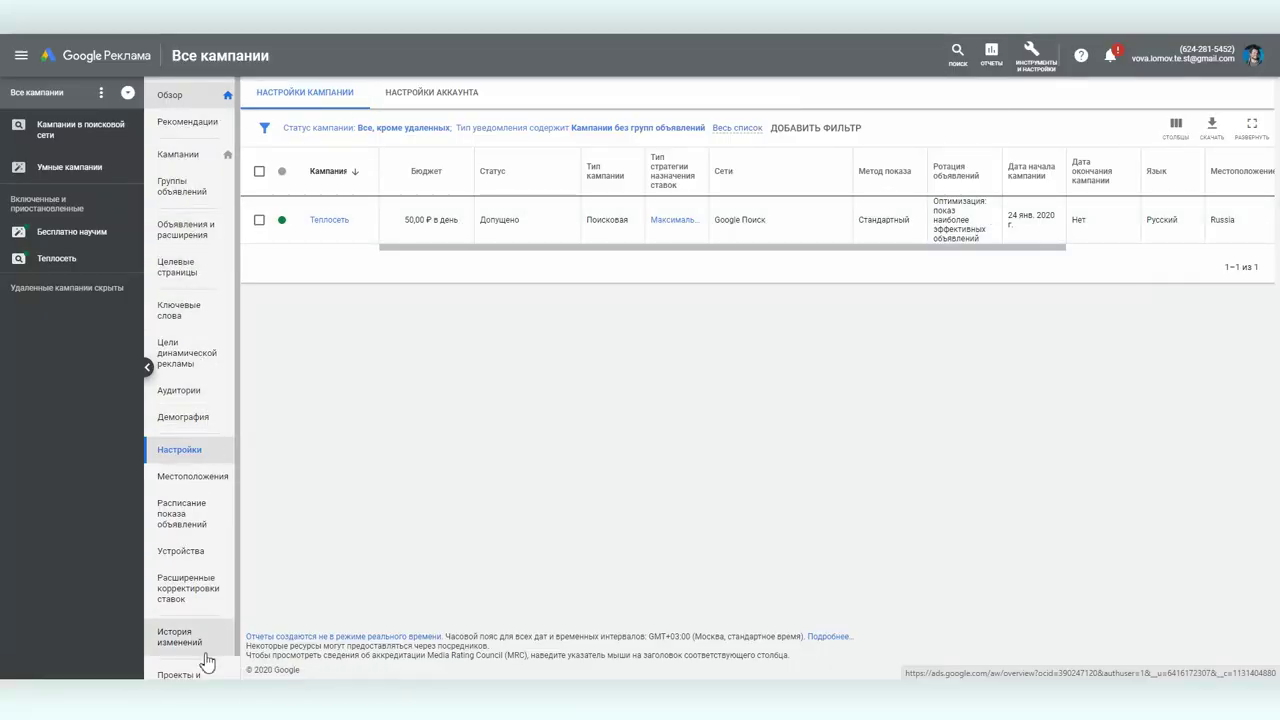
- Browse the Теплосеть and Бесплатно научим campaign pages, ending on the all-campaigns ad groups view
{"action": "left_click", "coordinate": [170, 97]}
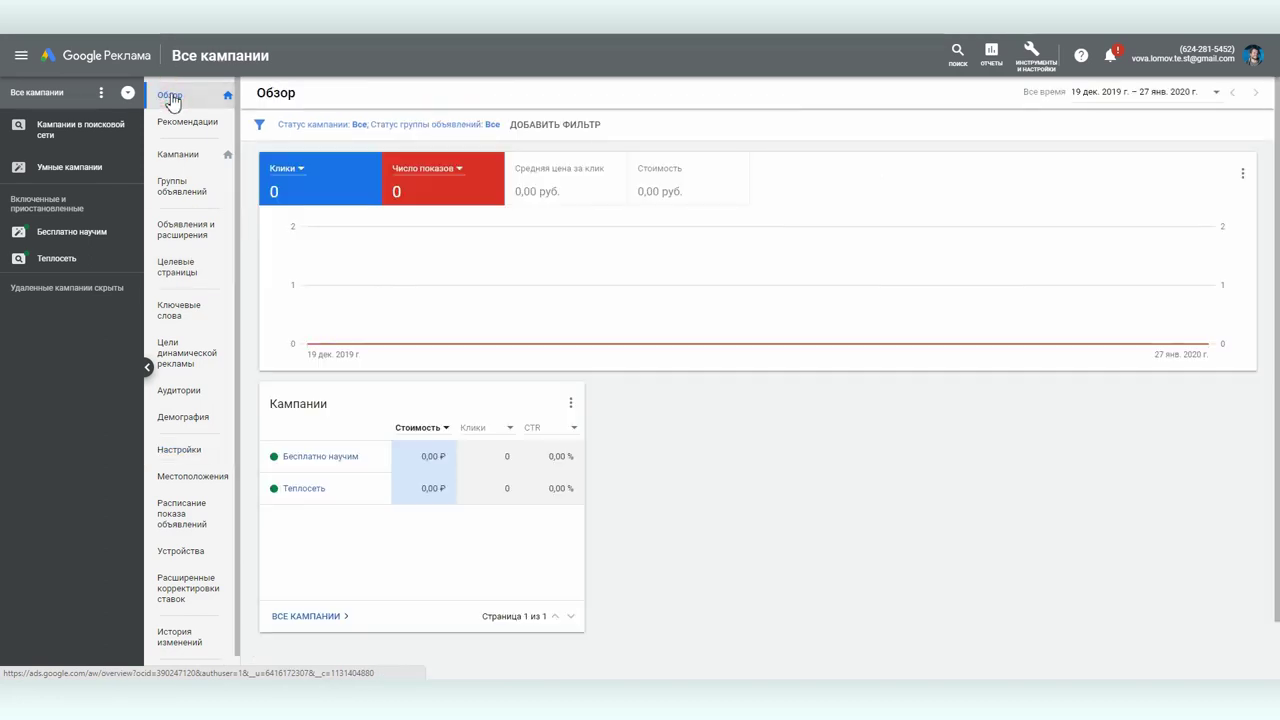
{"action": "left_click", "coordinate": [58, 259]}
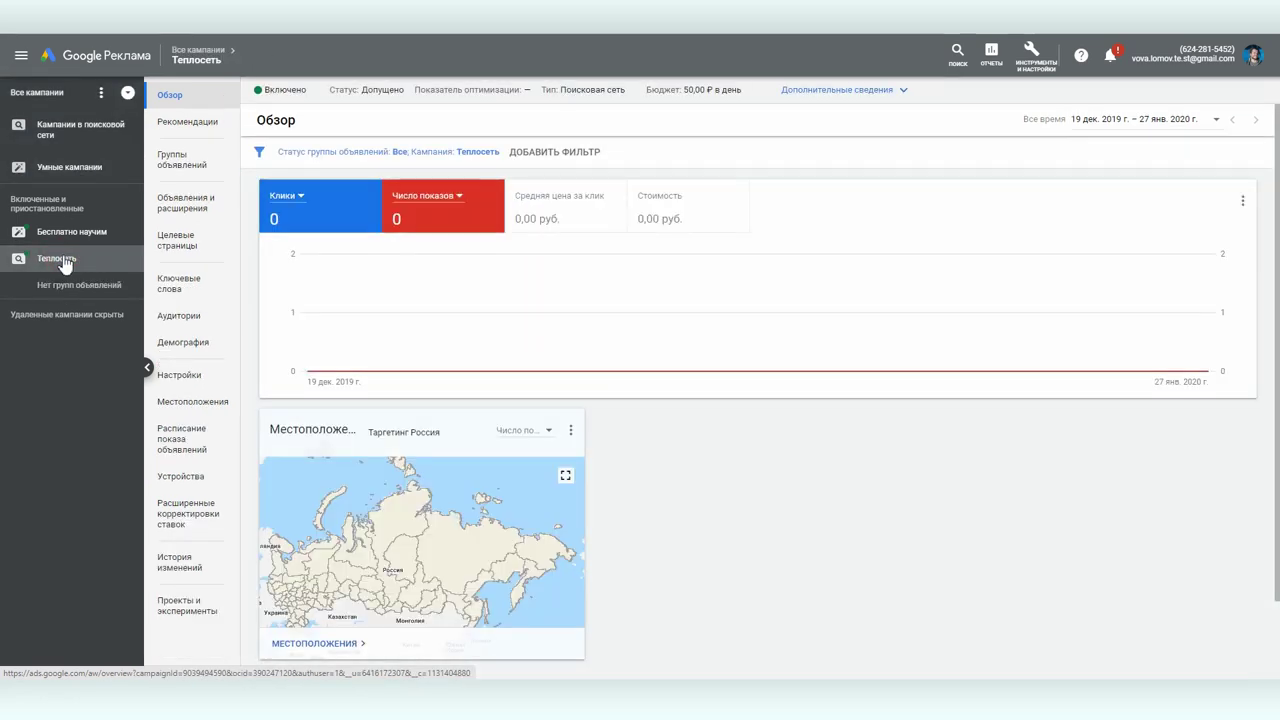
{"action": "left_click", "coordinate": [66, 232]}
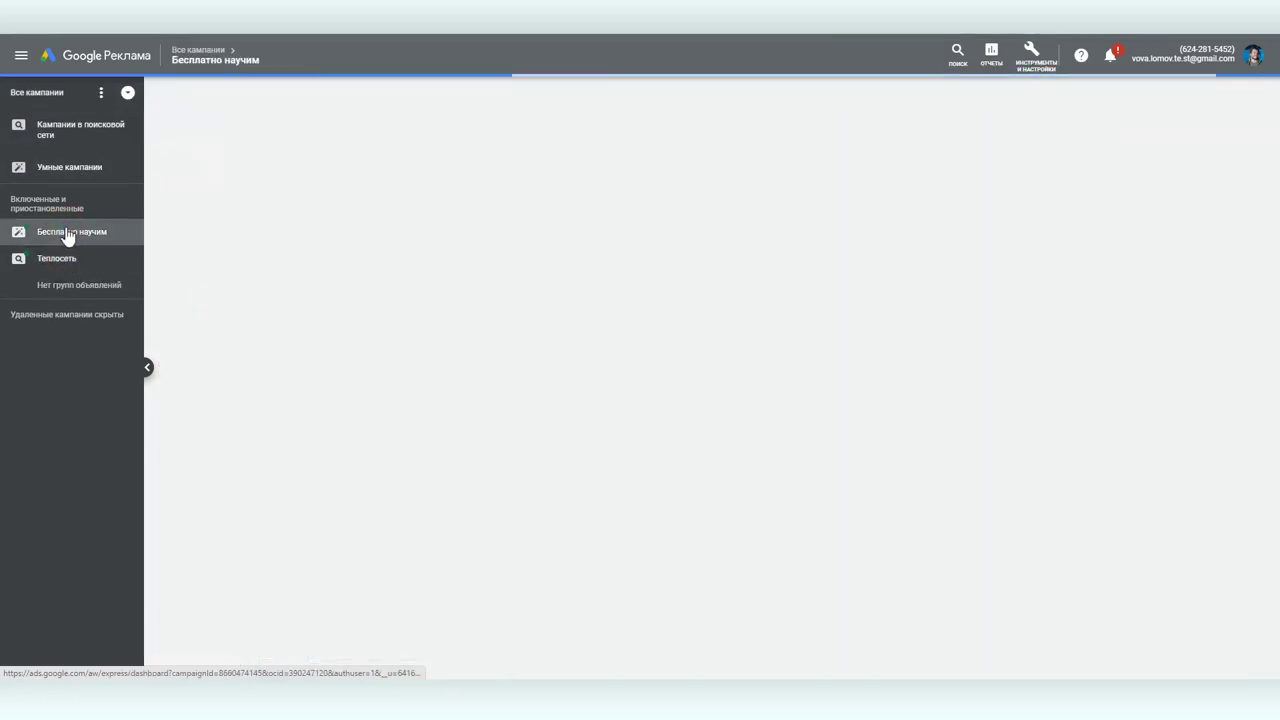
{"action": "scroll", "coordinate": [504, 475], "scroll_direction": "down", "scroll_amount": 6}
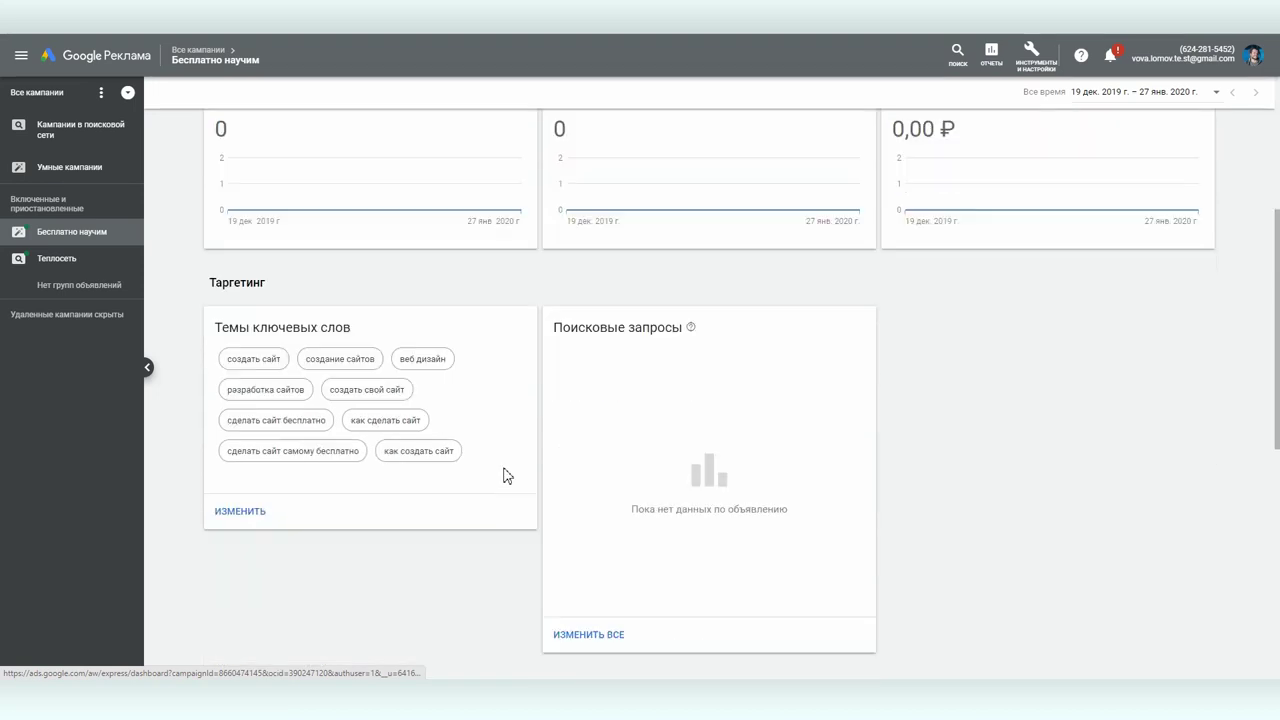
{"action": "scroll", "coordinate": [505, 474], "scroll_direction": "up", "scroll_amount": 6}
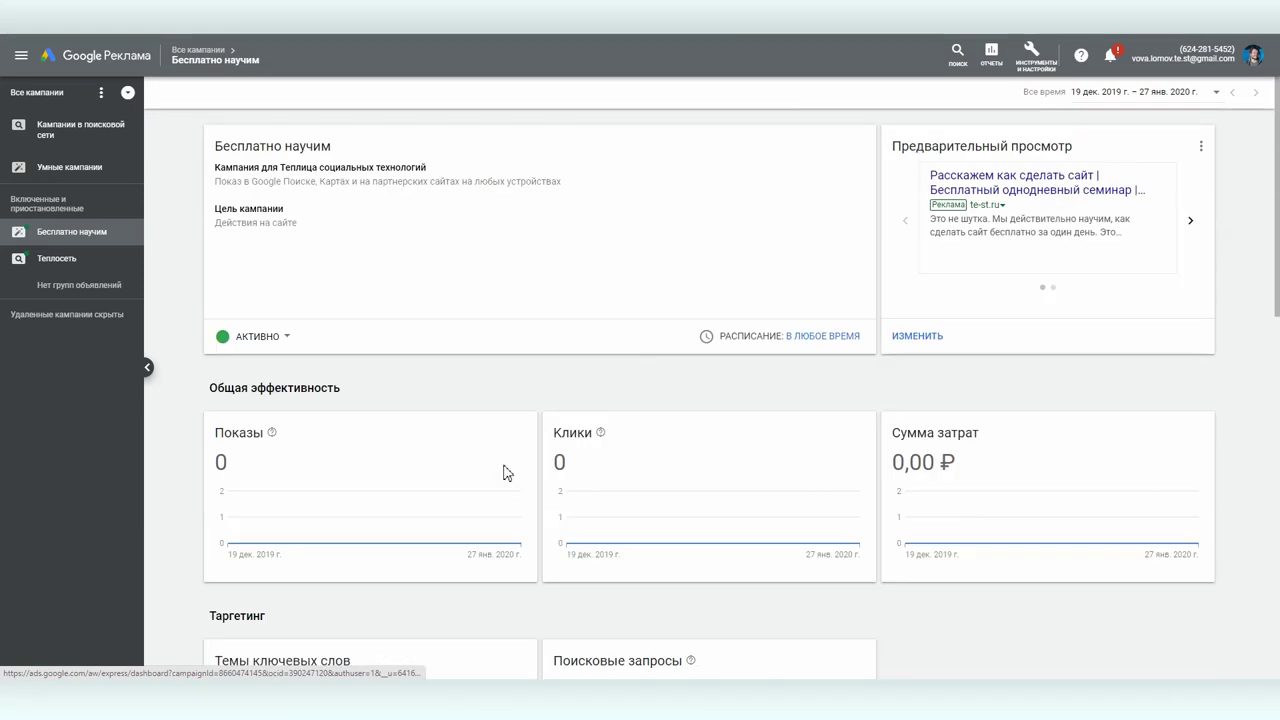
{"action": "left_click", "coordinate": [53, 262]}
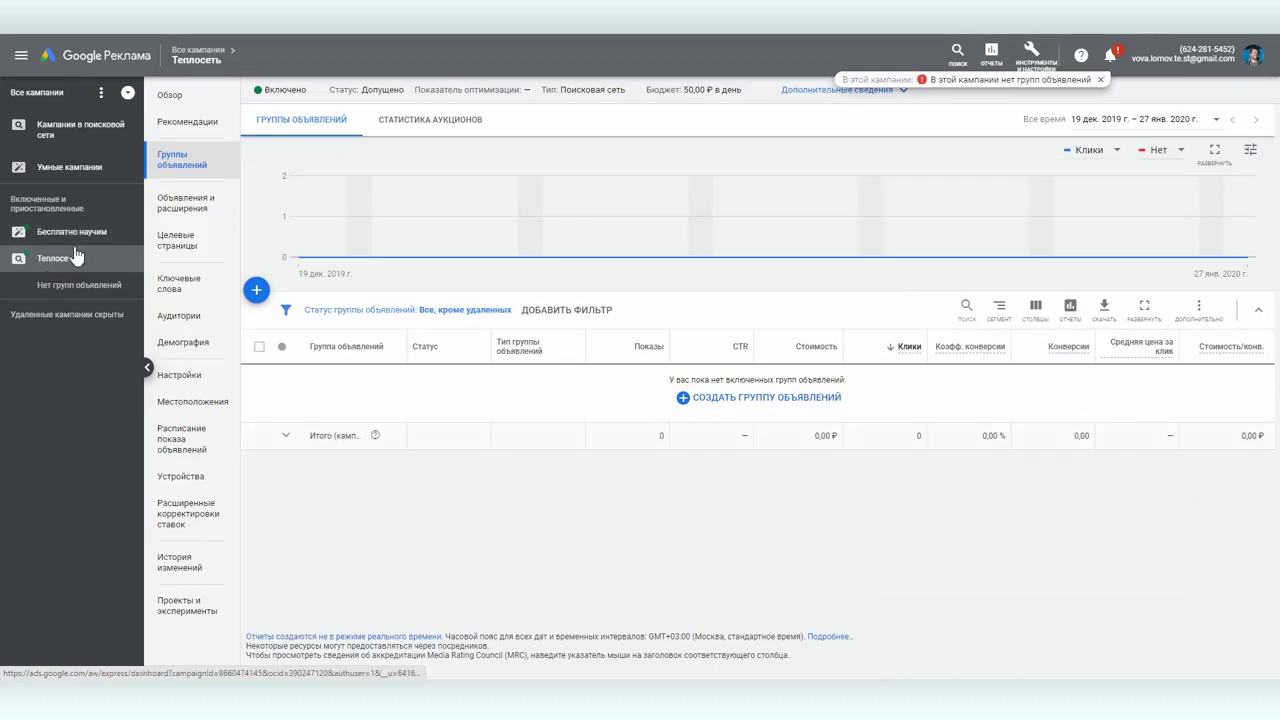
{"action": "left_click", "coordinate": [30, 91]}
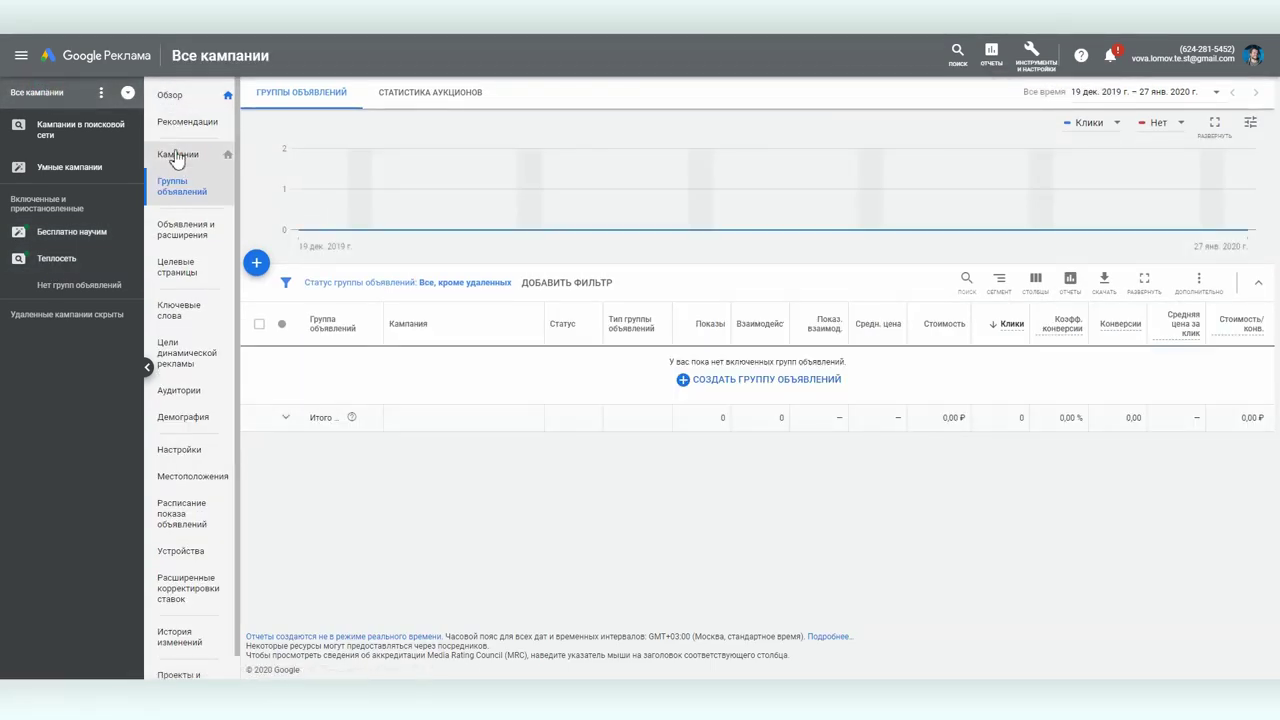
- Change daily budgets: Бесплатно научим from 174 to 200 ₽, Теплосеть from 50 to 129 ₽
{"action": "left_click", "coordinate": [177, 155]}
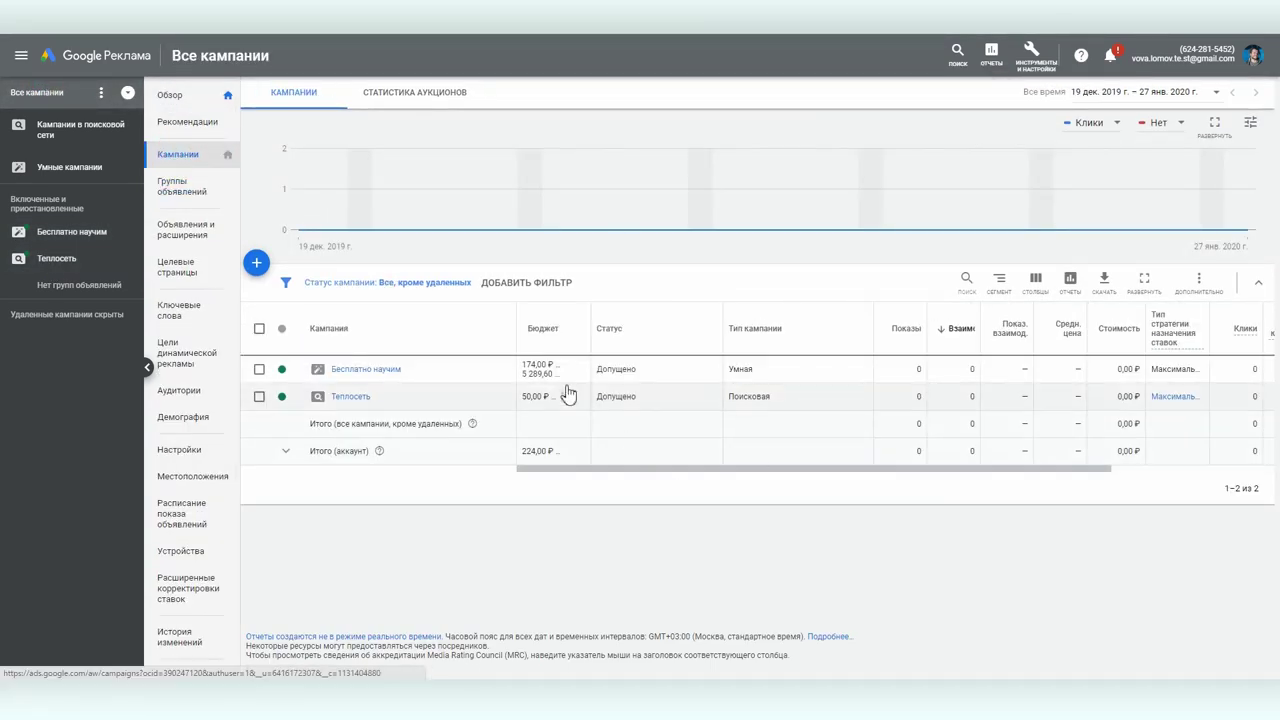
{"action": "left_click", "coordinate": [538, 368]}
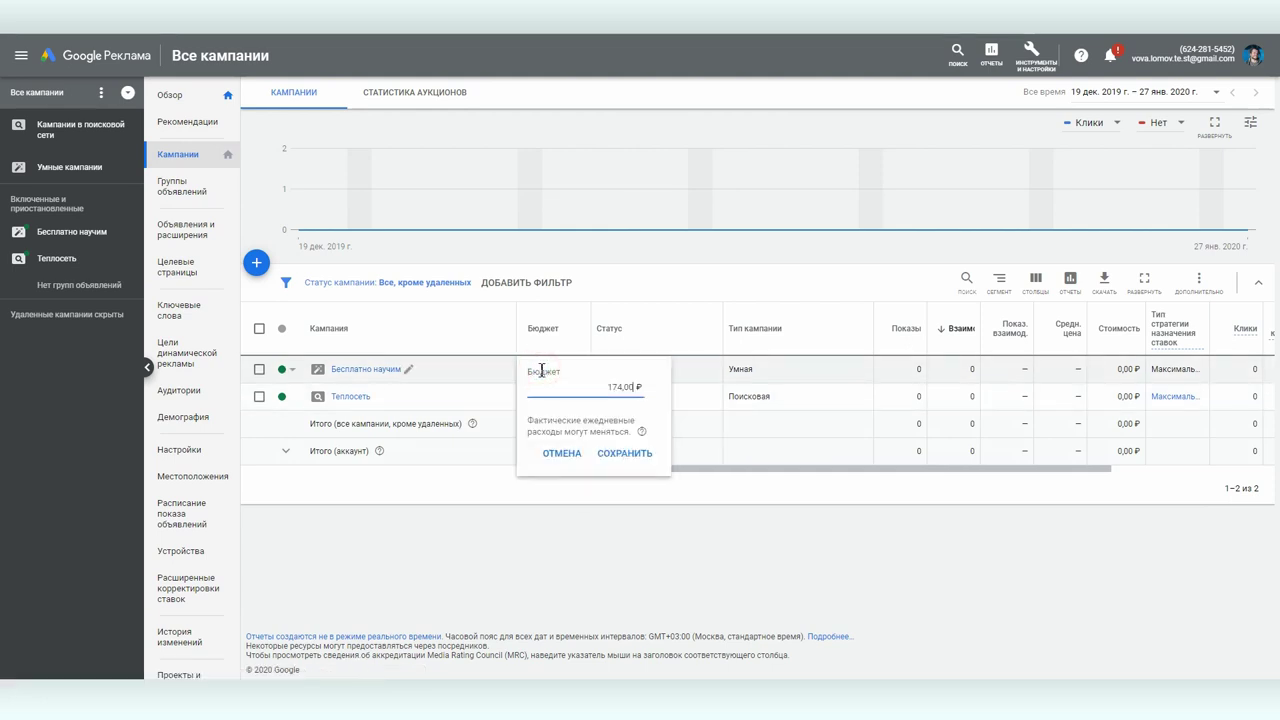
{"action": "left_click_drag", "start_coordinate": [603, 386], "coordinate": [637, 384]}
{"action": "type", "text": "200"}
{"action": "key", "text": "Return"}
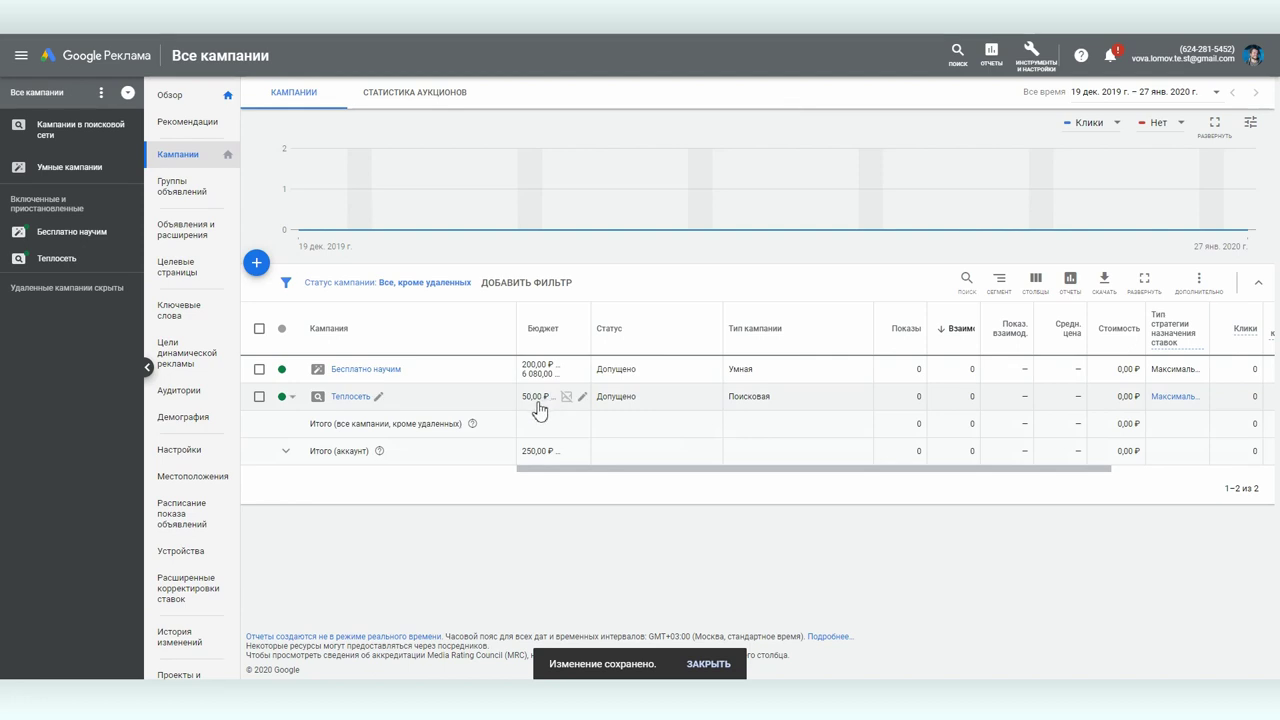
{"action": "left_click", "coordinate": [537, 397]}
{"action": "double_click", "coordinate": [613, 413]}
{"action": "type", "text": "129"}
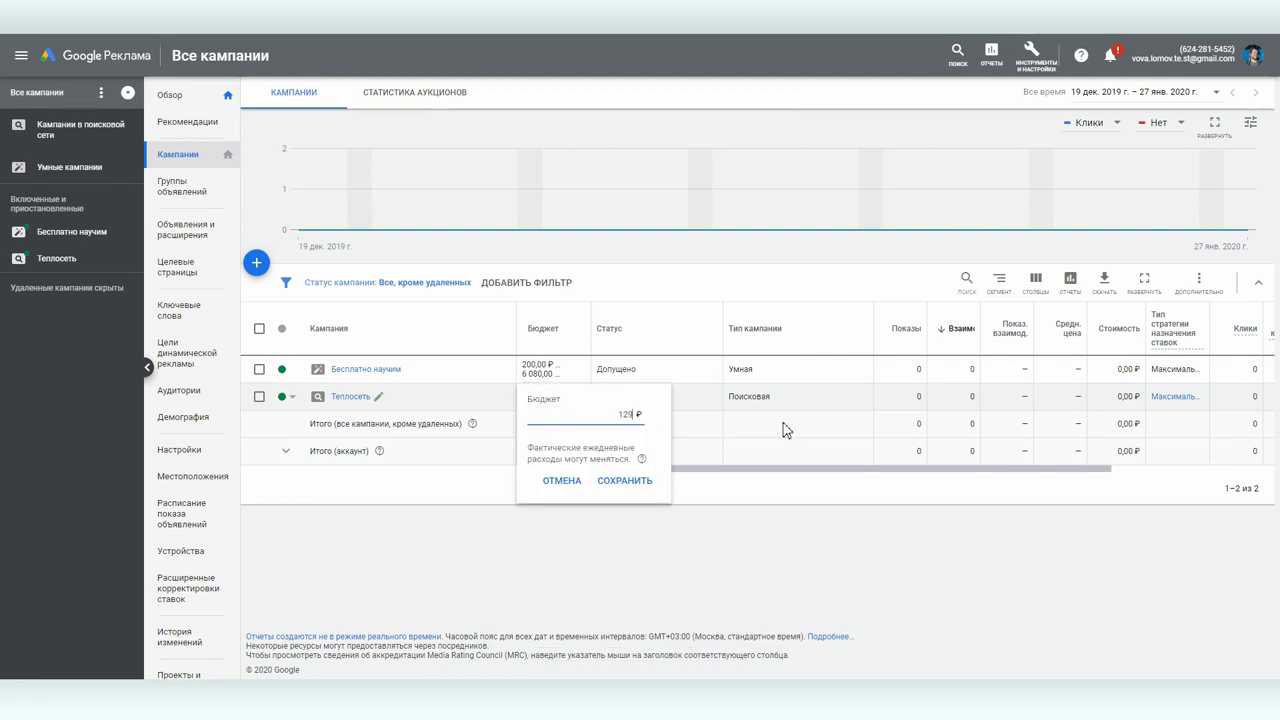
{"action": "key", "text": "Return"}
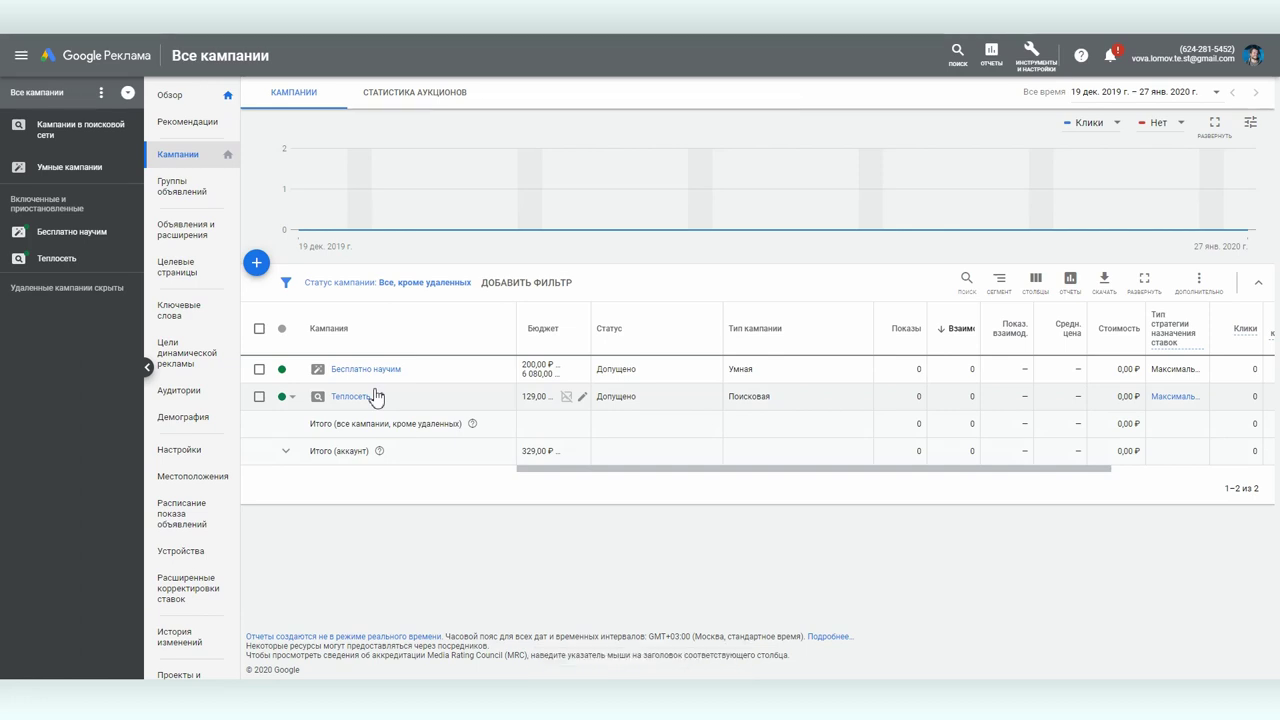
{"action": "left_click", "coordinate": [52, 262]}
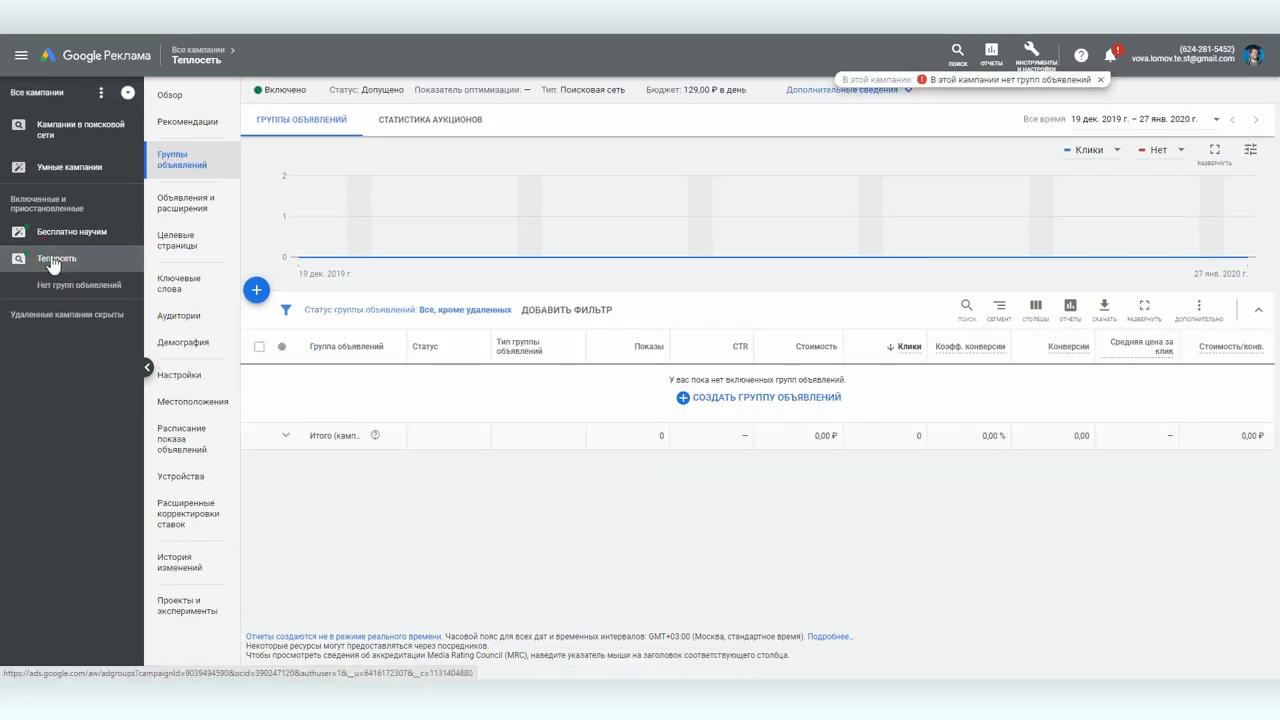
- Create a new ad group named Теплосеть
{"action": "left_click", "coordinate": [689, 401]}
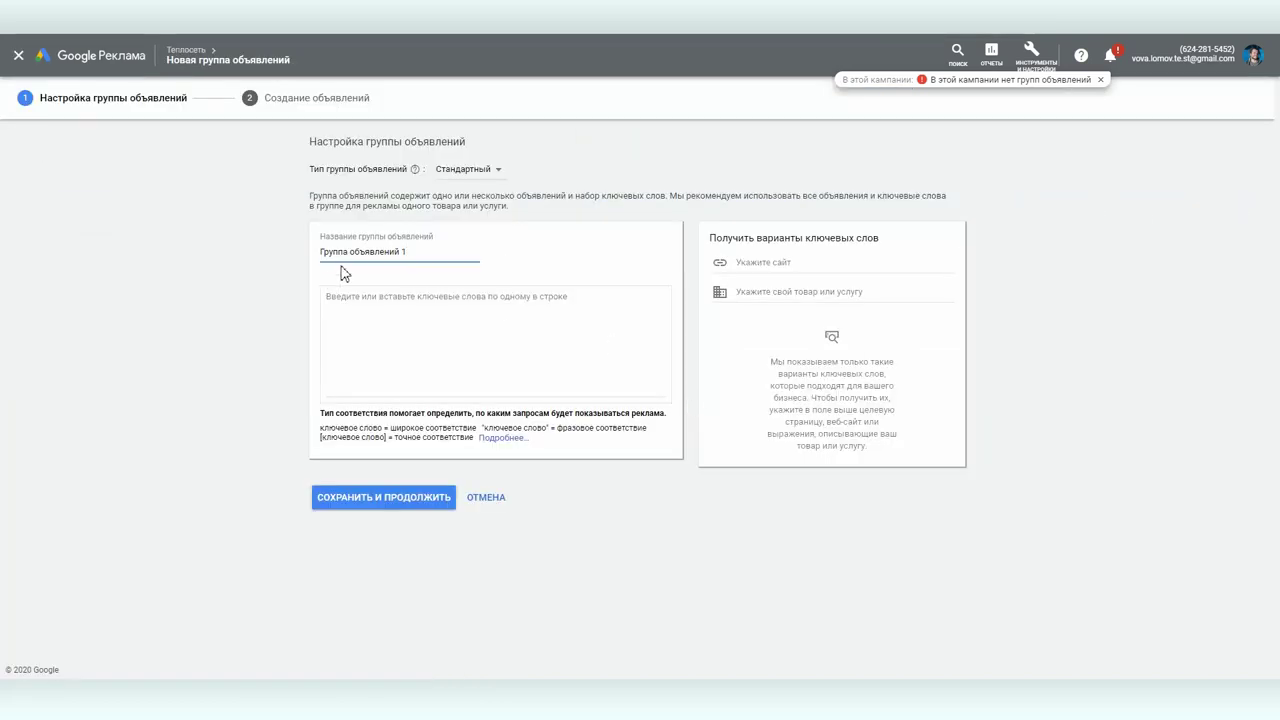
{"action": "triple_click", "coordinate": [410, 253]}
{"action": "type", "text": "Теплосеть"}
- Get keyword ideas from the site teplo.social and the product term 'образование'
{"action": "left_click", "coordinate": [416, 357]}
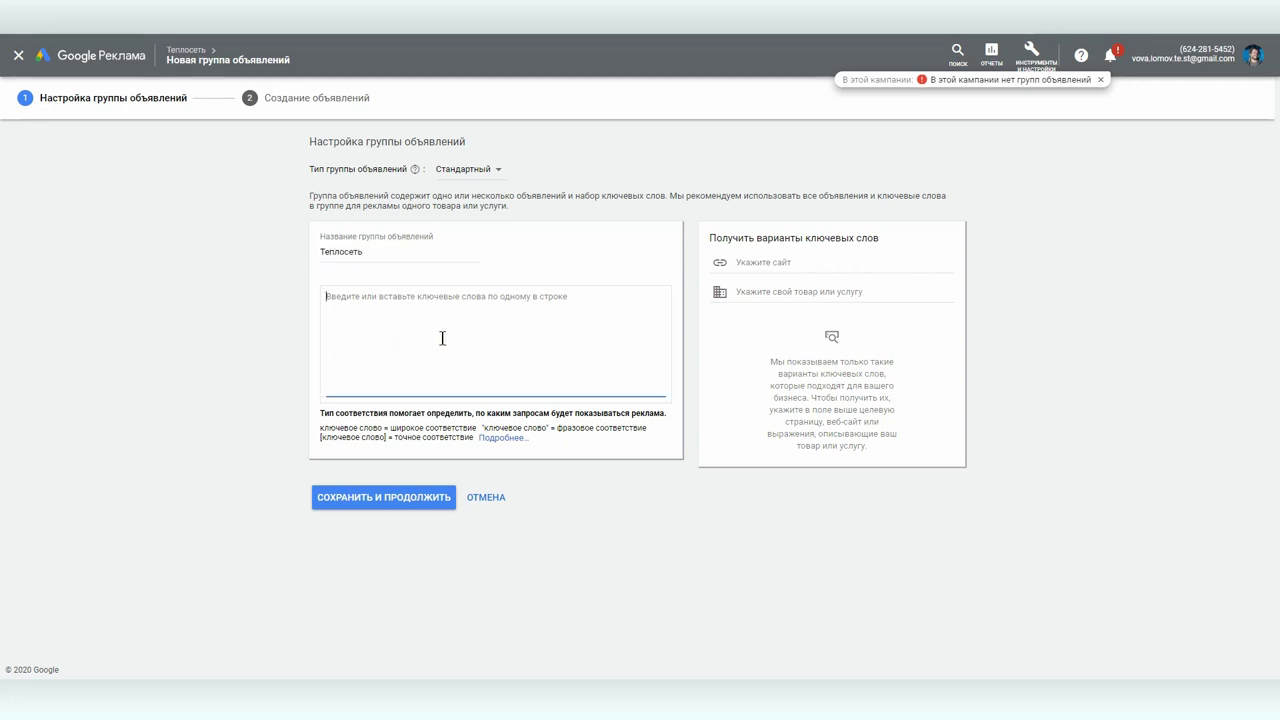
{"action": "left_click", "coordinate": [778, 260]}
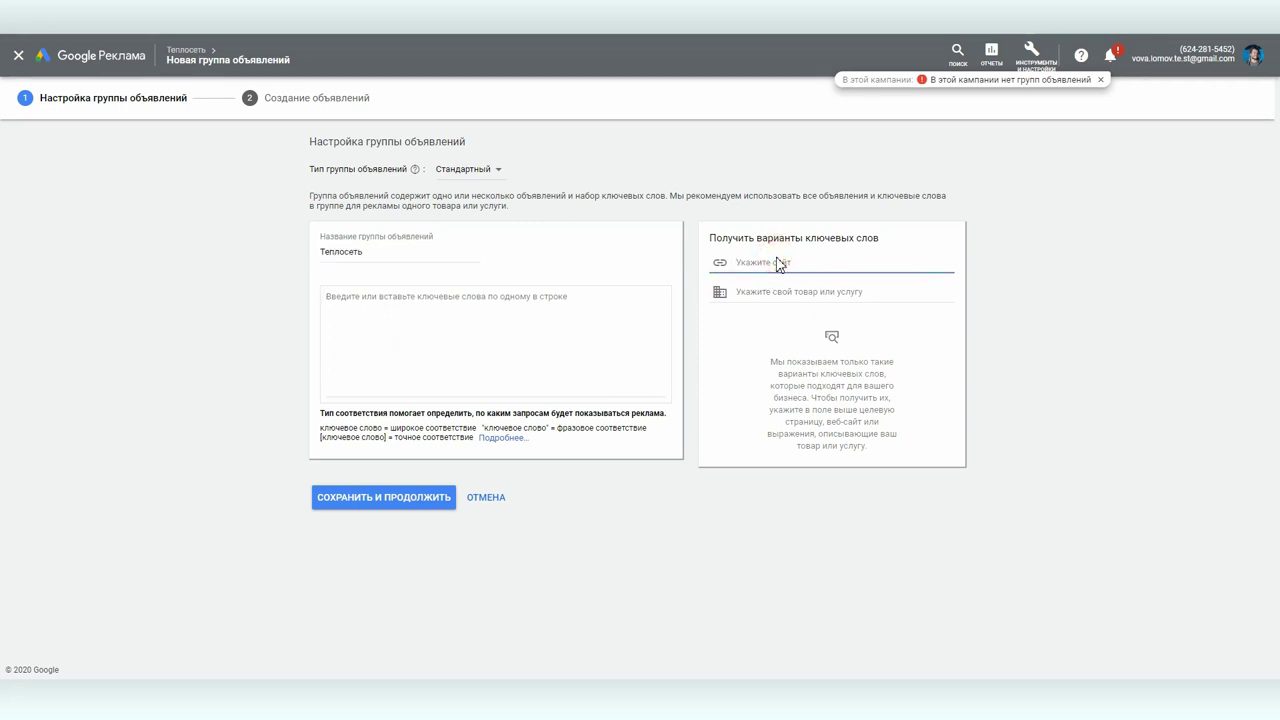
{"action": "type", "text": "https://teplo.social/"}
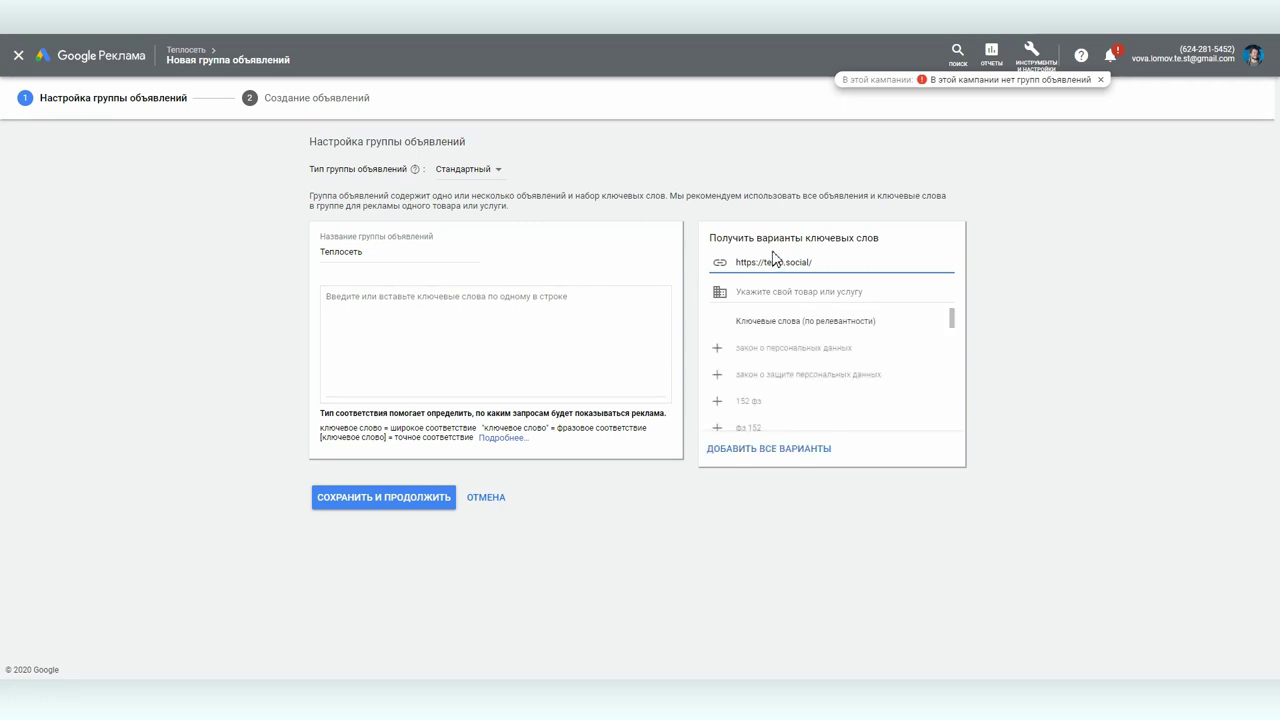
{"action": "left_click_drag", "start_coordinate": [953, 318], "coordinate": [955, 404]}
{"action": "left_click", "coordinate": [820, 292]}
{"action": "type", "text": "образо"}
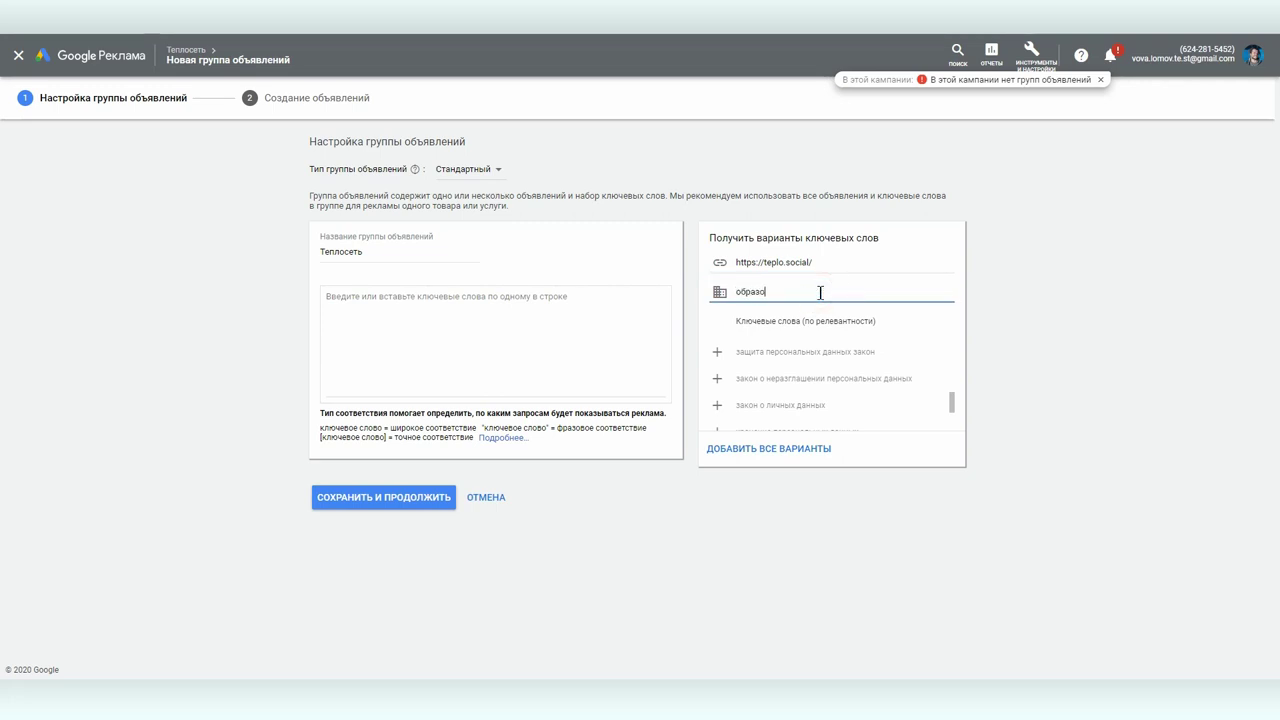
{"action": "type", "text": "вание"}
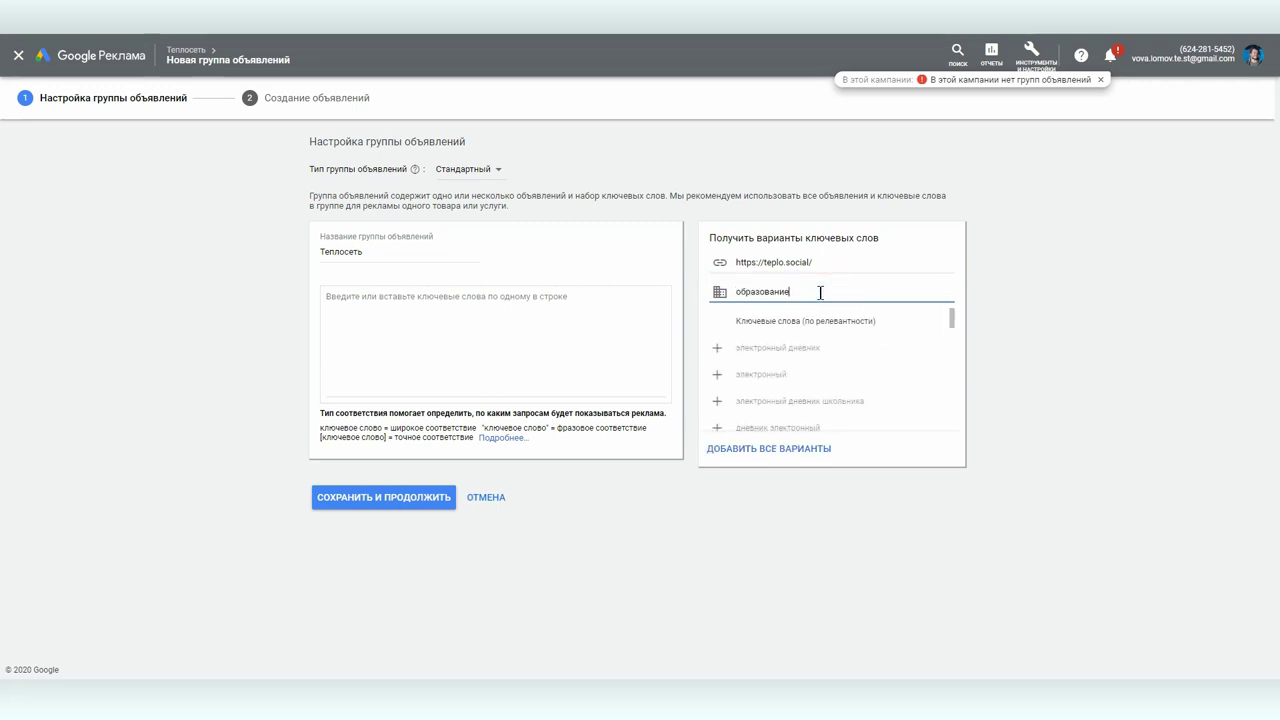
{"action": "left_click_drag", "start_coordinate": [951, 323], "coordinate": [955, 397]}
- Add suggested keywords электронное образование, электронный дневник ученика, сайт образования and портал образования
{"action": "left_click", "coordinate": [800, 371]}
{"action": "left_click", "coordinate": [768, 340]}
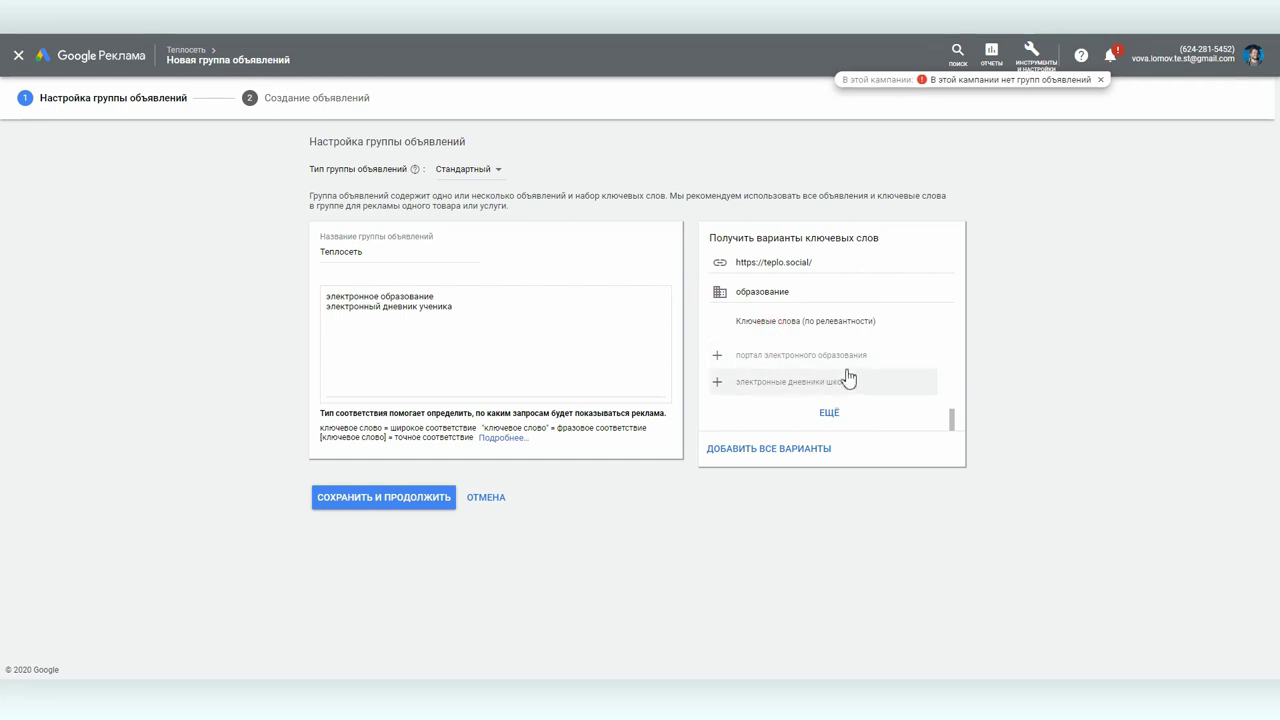
{"action": "left_click", "coordinate": [771, 403]}
{"action": "left_click_drag", "start_coordinate": [957, 414], "coordinate": [960, 434]}
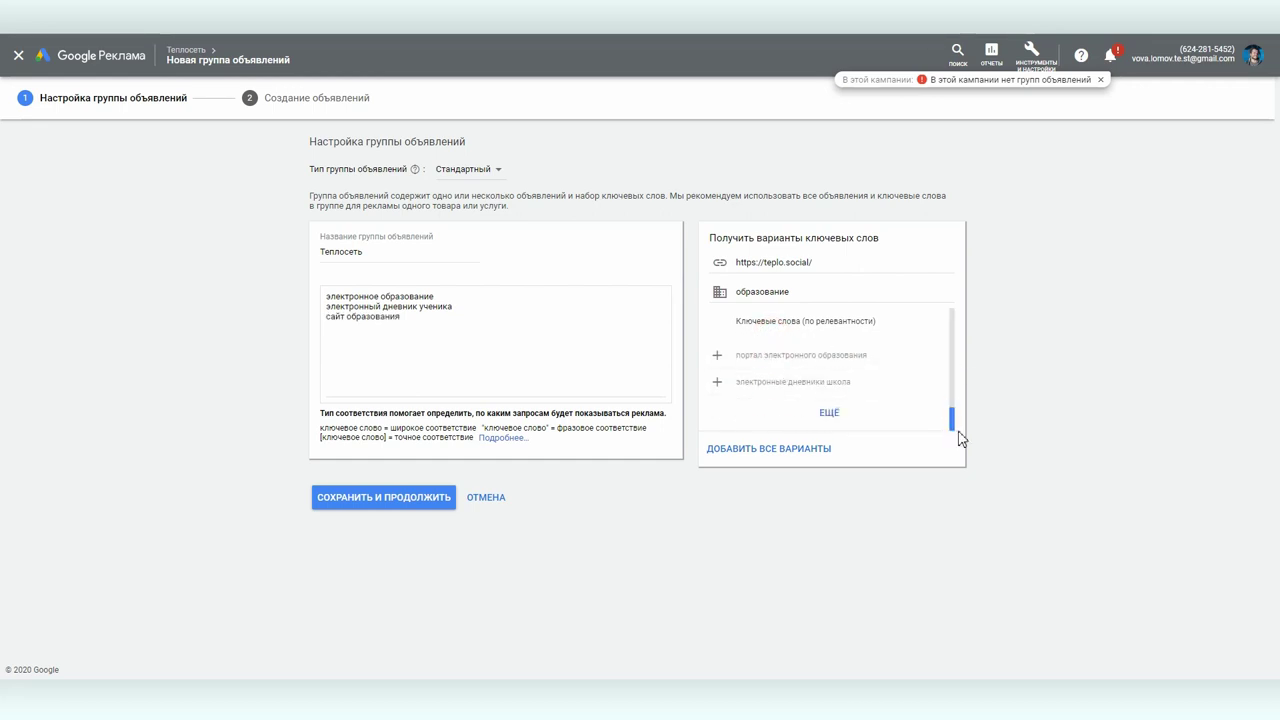
{"action": "left_click_drag", "start_coordinate": [954, 363], "coordinate": [957, 416]}
{"action": "left_click", "coordinate": [818, 373]}
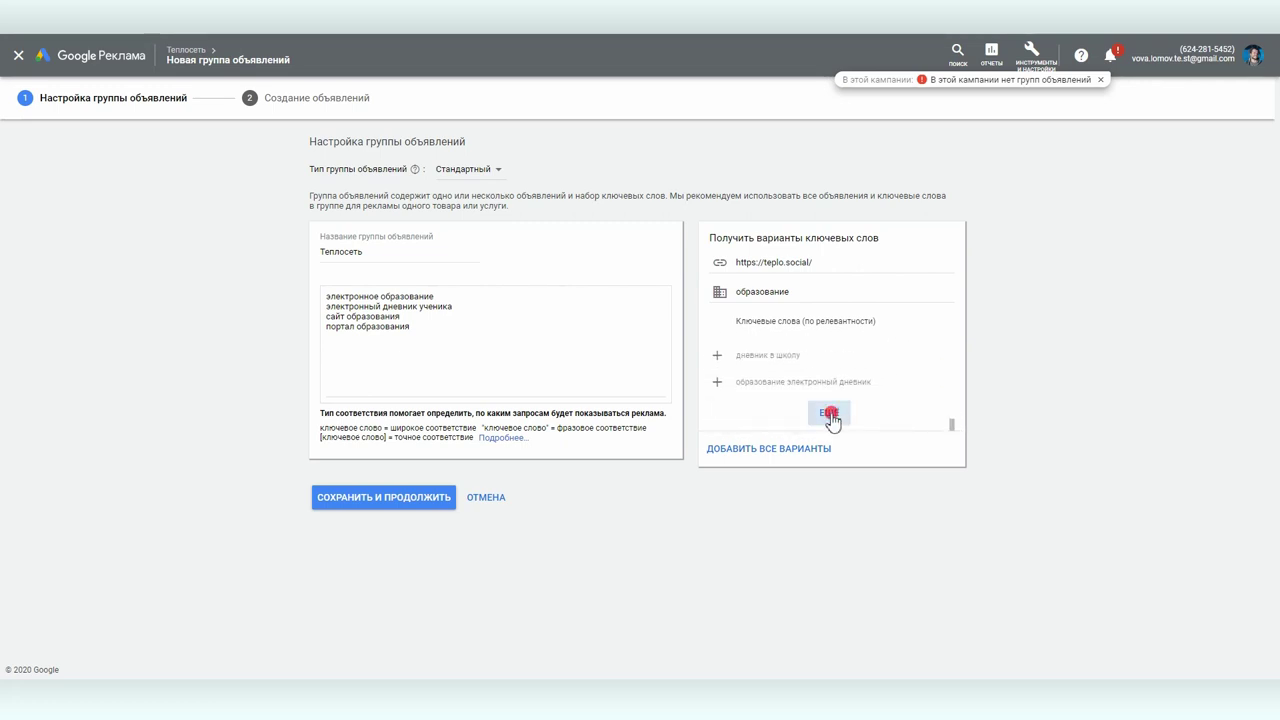
- Remove the электронный дневник ученика keyword and save the ad group
{"action": "scroll", "coordinate": [866, 400], "scroll_direction": "down", "scroll_amount": 5}
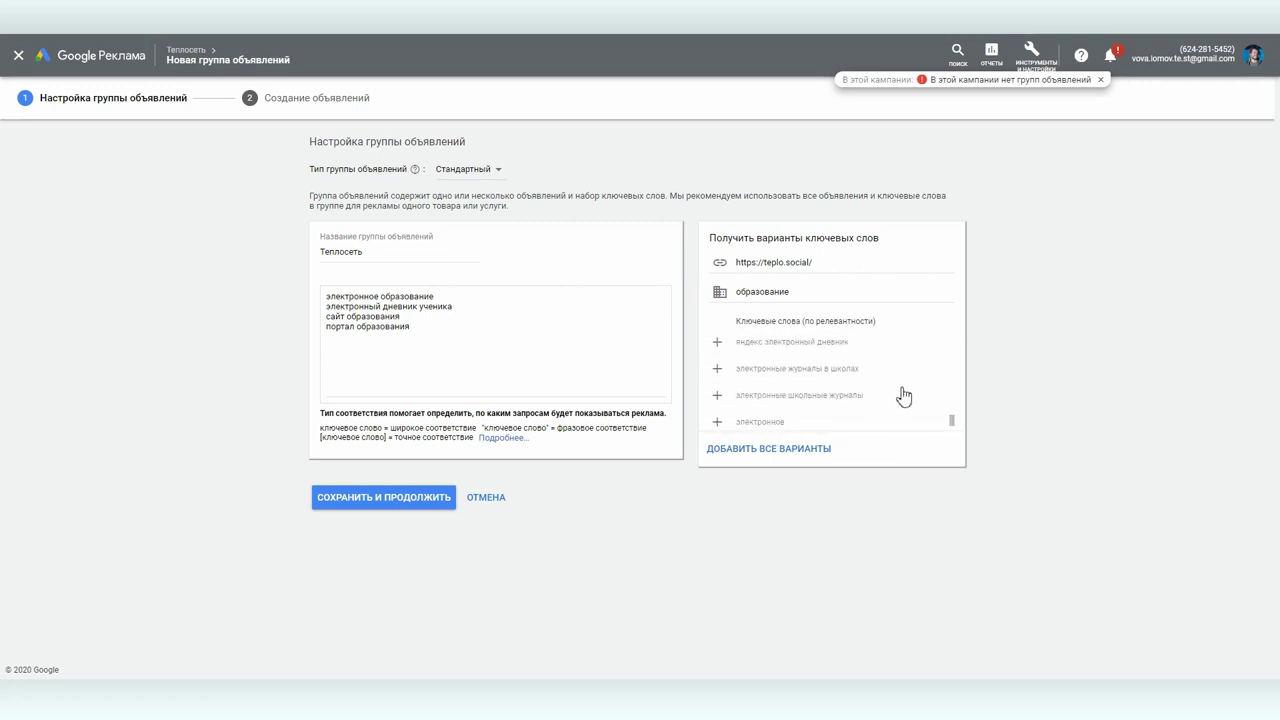
{"action": "triple_click", "coordinate": [420, 306]}
{"action": "key", "text": "BackSpace"}
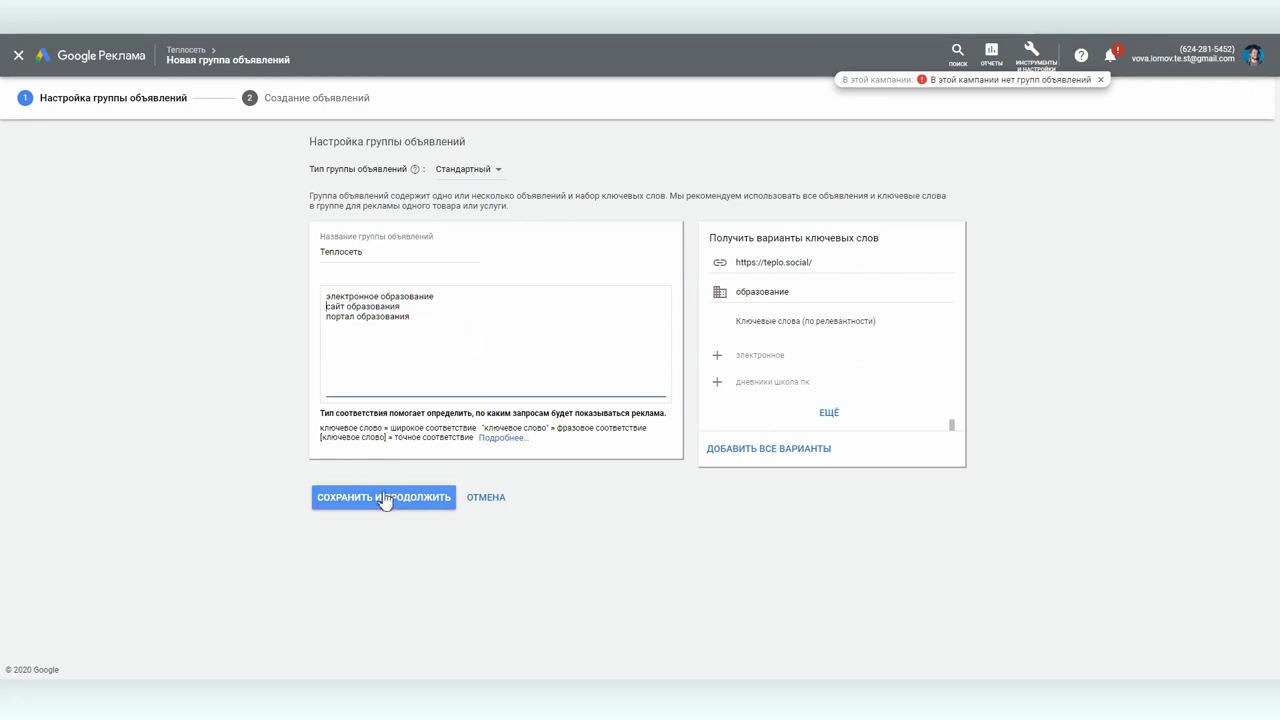
{"action": "left_click", "coordinate": [384, 496]}
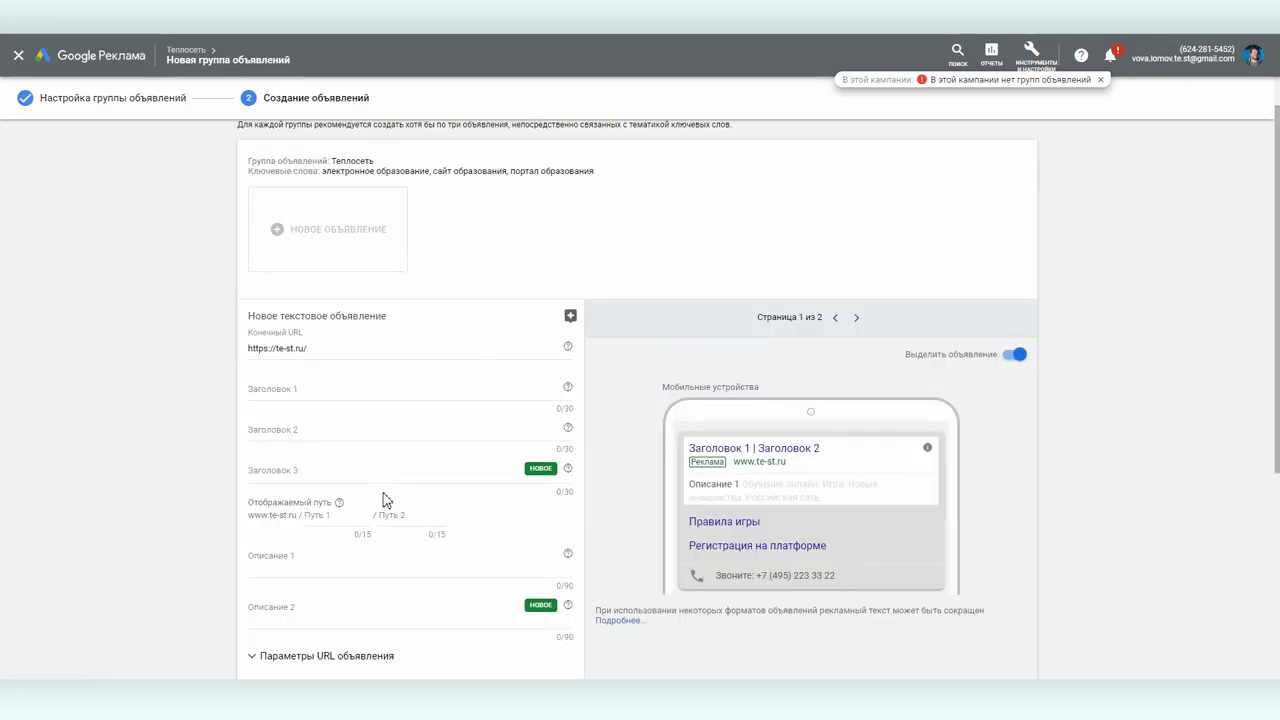
- Set the final URL to teplo.social with headlines 'Платформа онлайн образования' and 'Бесплатно в игровой форме'
{"action": "triple_click", "coordinate": [272, 348]}
{"action": "type", "text": "https://teplo.social/"}
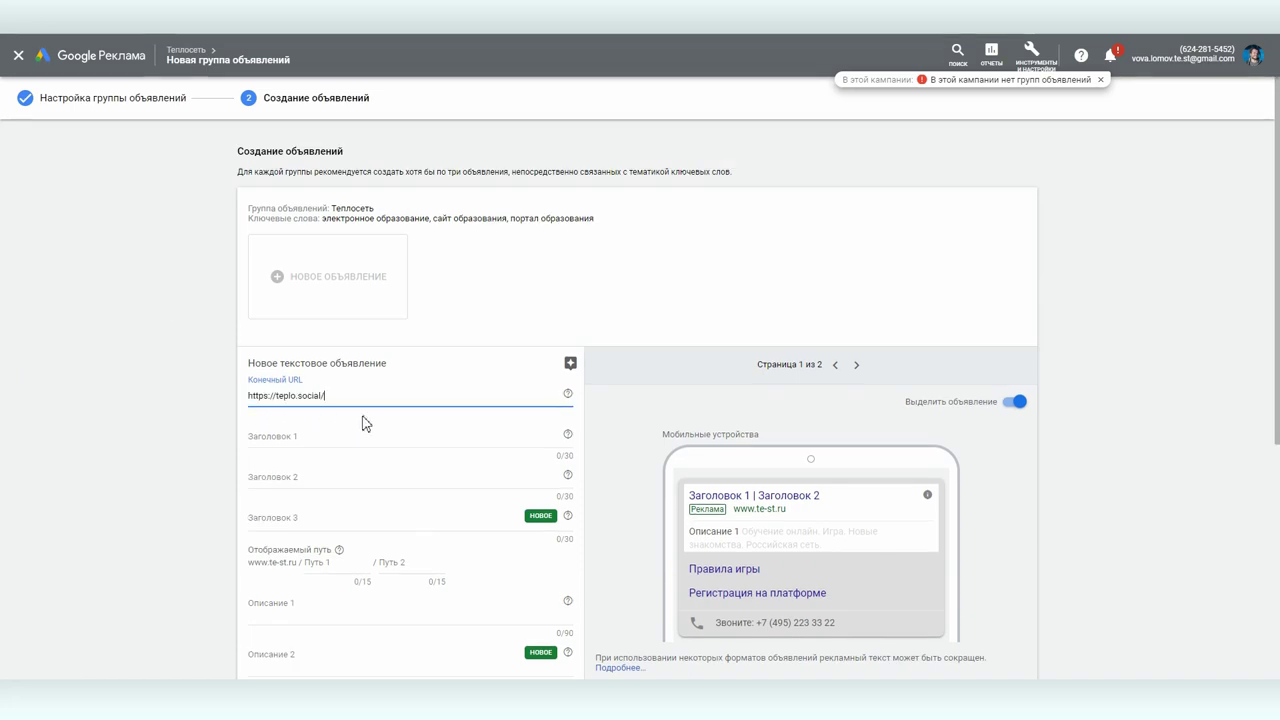
{"action": "left_click", "coordinate": [326, 435]}
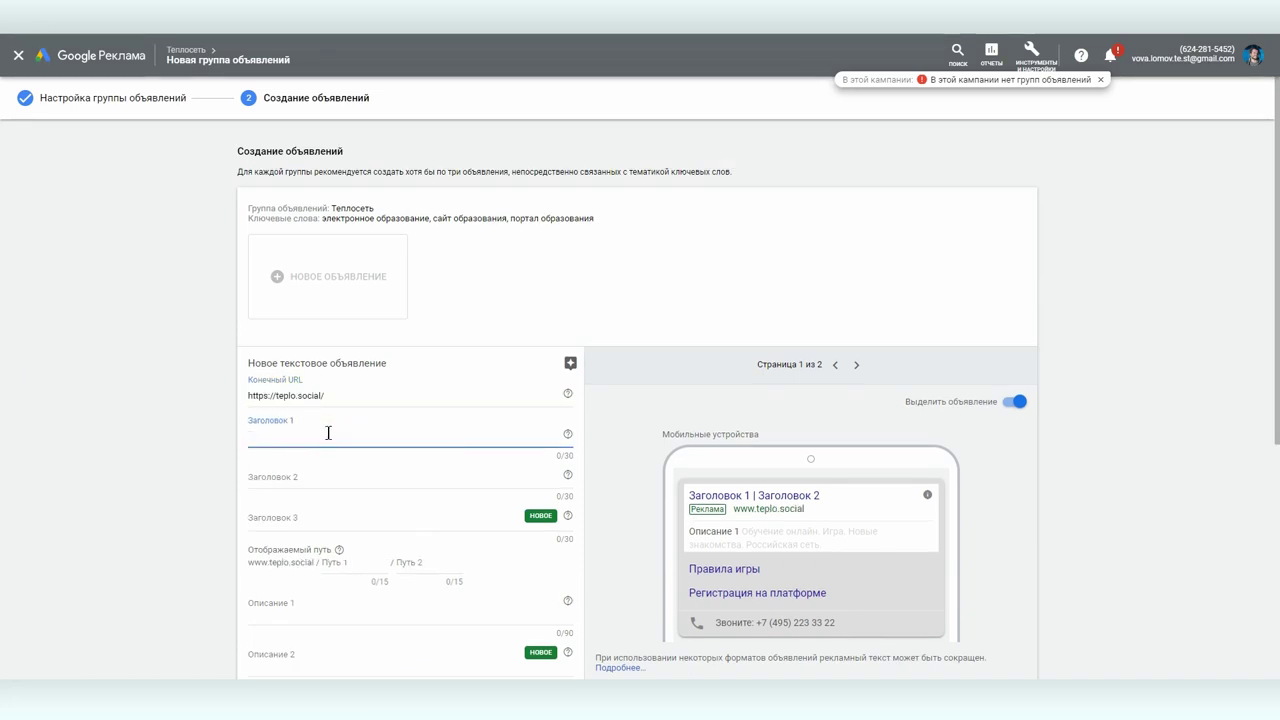
{"action": "scroll", "coordinate": [330, 436], "scroll_direction": "down", "scroll_amount": 1}
{"action": "type", "text": "Платформа онлайн образования"}
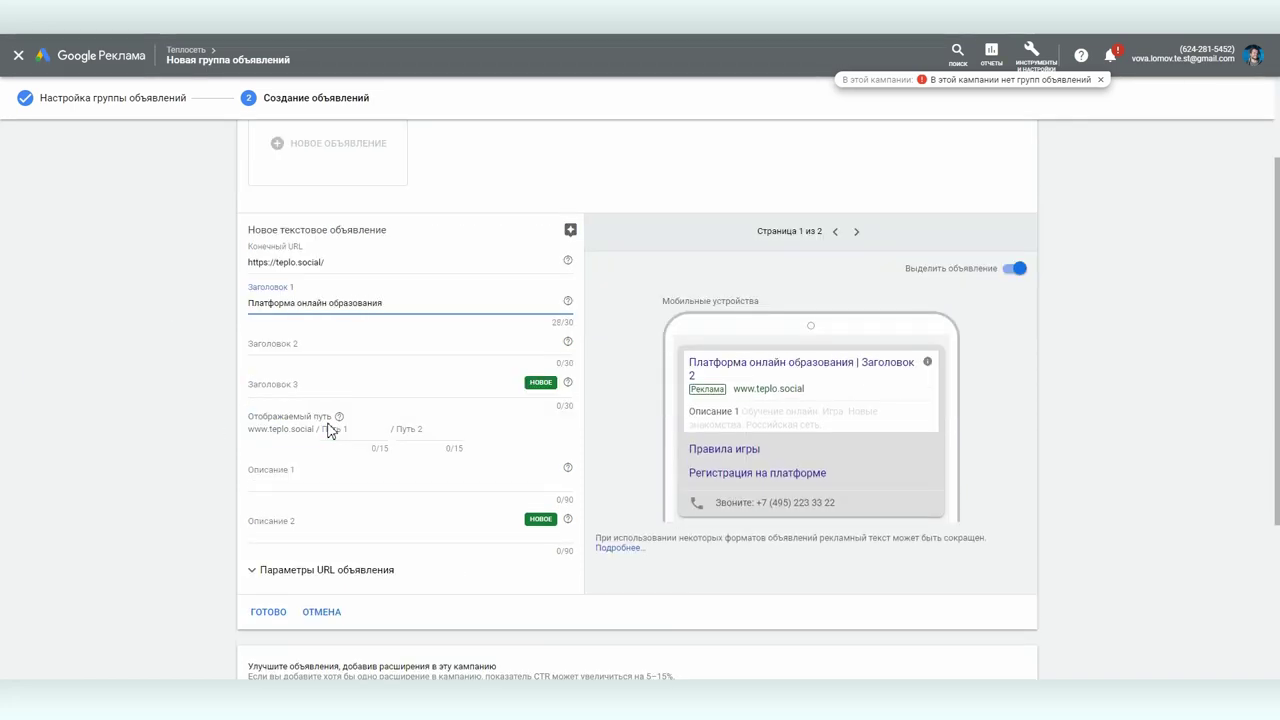
{"action": "left_click", "coordinate": [286, 345]}
{"action": "type", "text": "Бесплатно в игровой форме"}
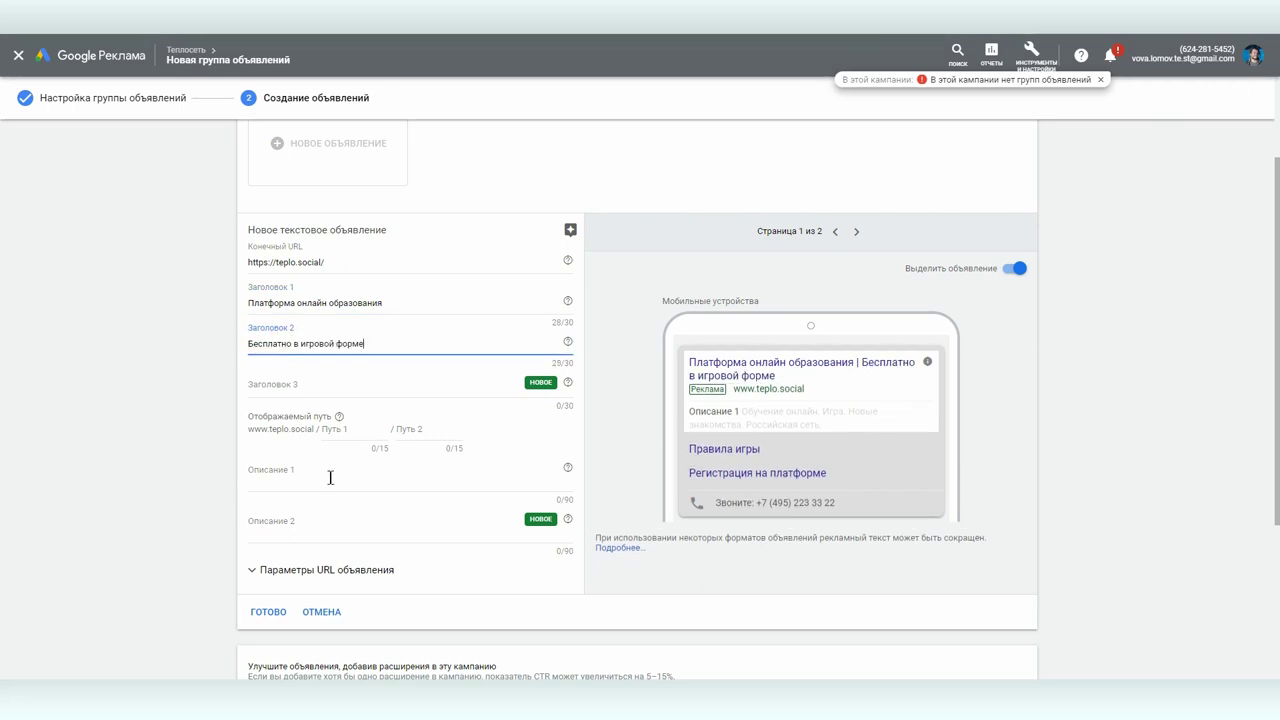
- Write the two ad descriptions, the first beginning 'Надоели скучные уроки? Узнай, как снимать видео…'
{"action": "left_click", "coordinate": [330, 478]}
{"action": "type", "text": "Над"}
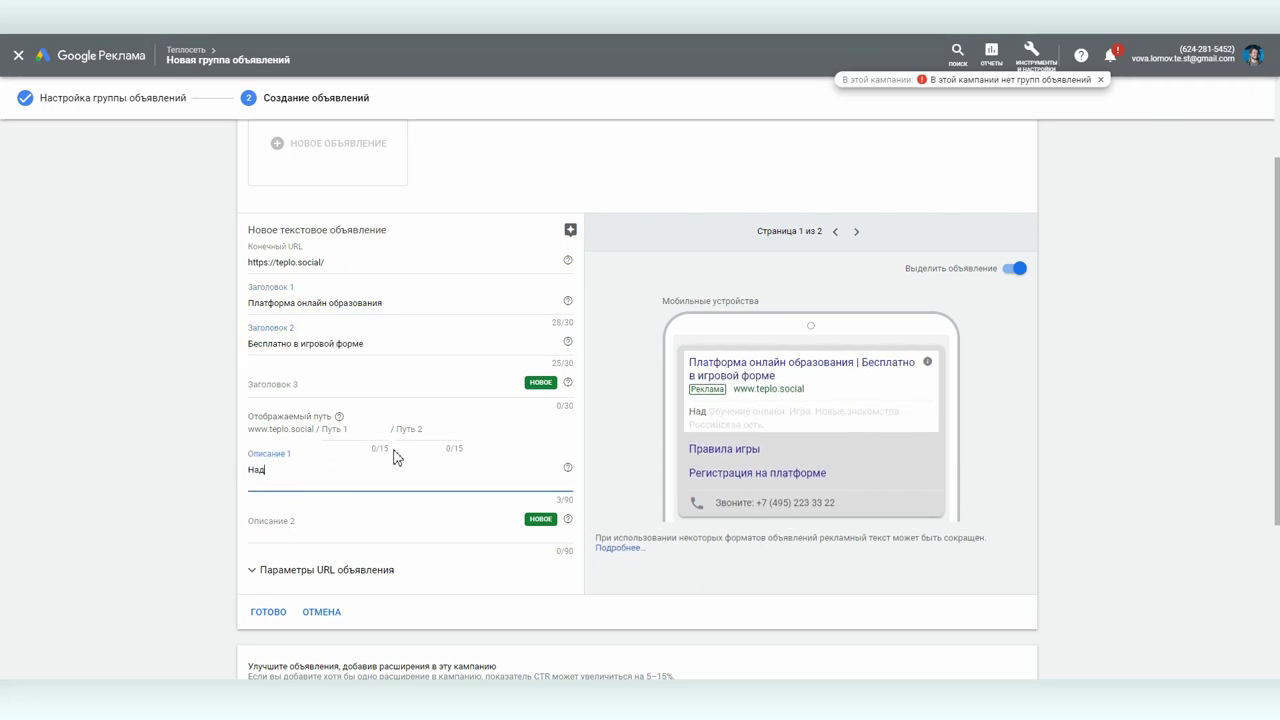
{"action": "type", "text": "оели скучные уроки? Узнай"}
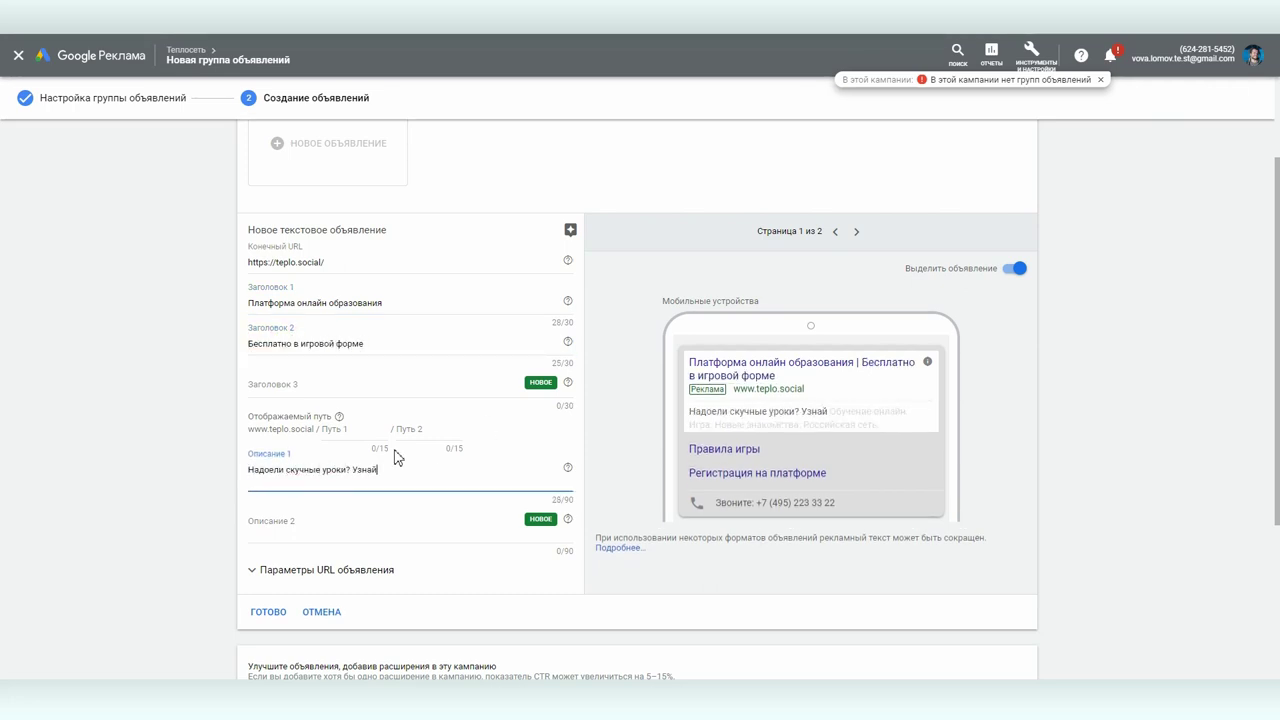
{"action": "type", "text": ", как снимать видео, програ"}
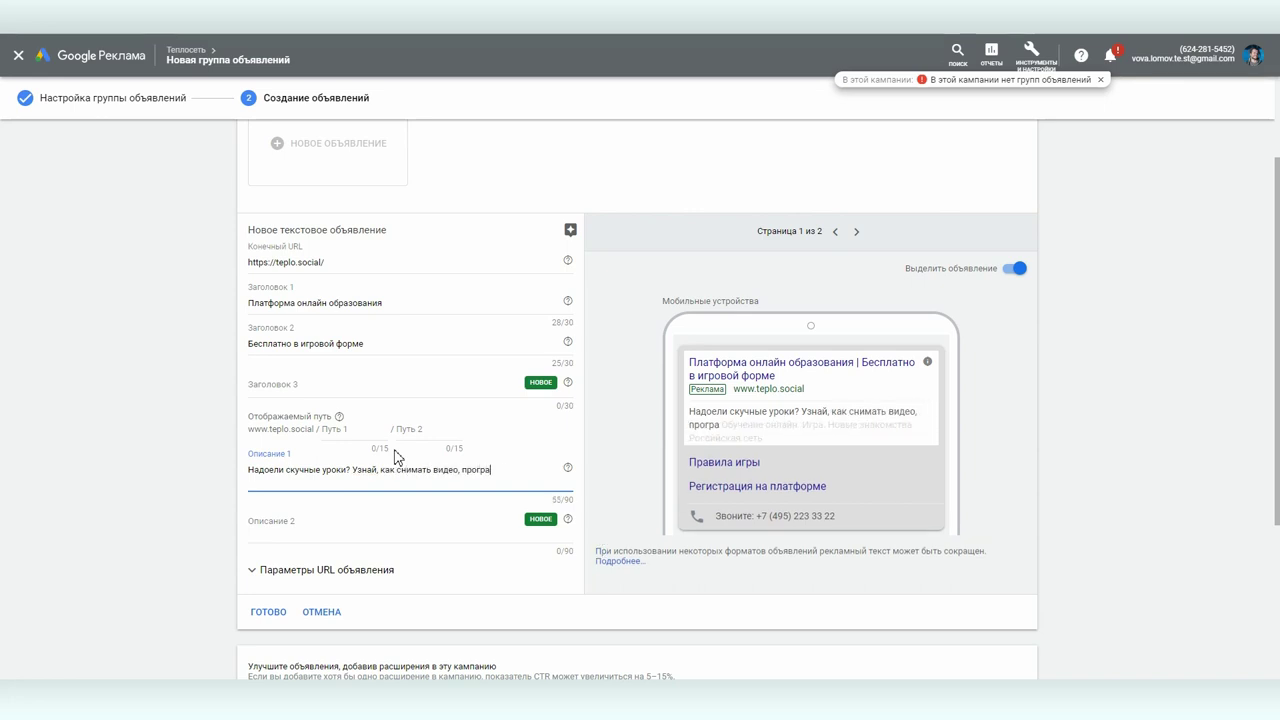
{"action": "type", "text": "ммировать, обходить засады хаверов."}
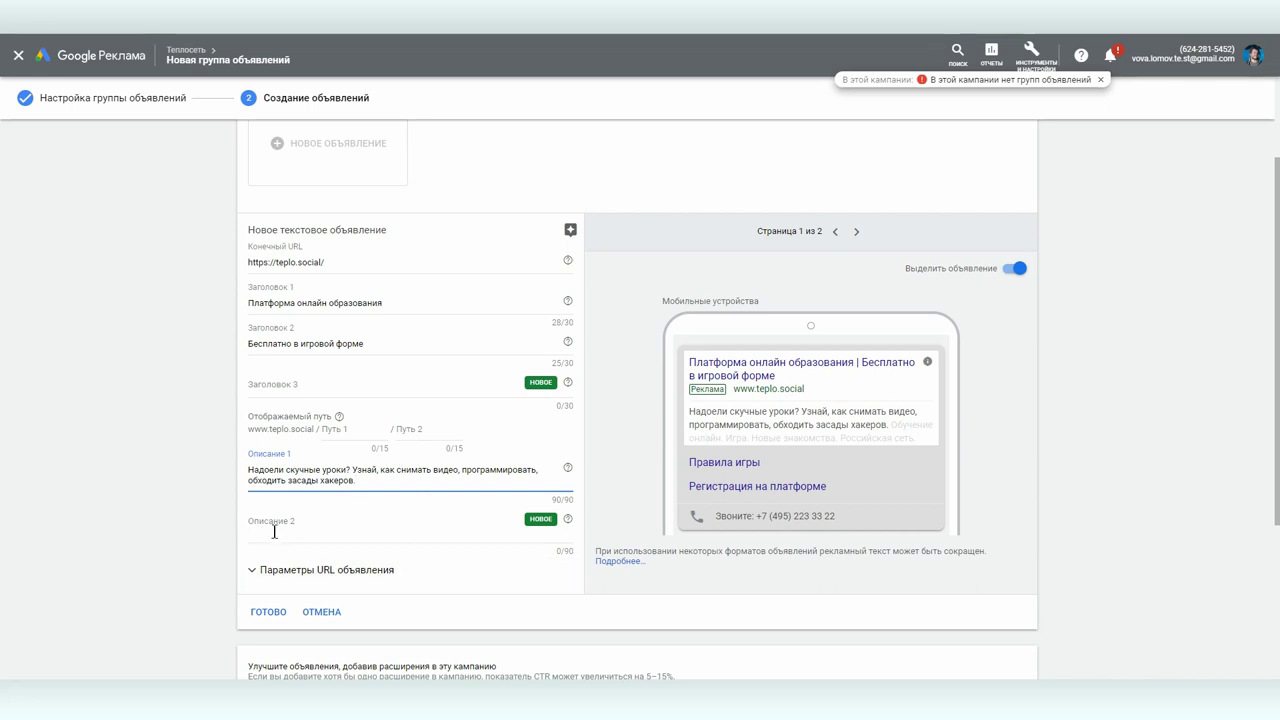
{"action": "left_click", "coordinate": [275, 522]}
{"action": "type", "text": "Присоединяс"}
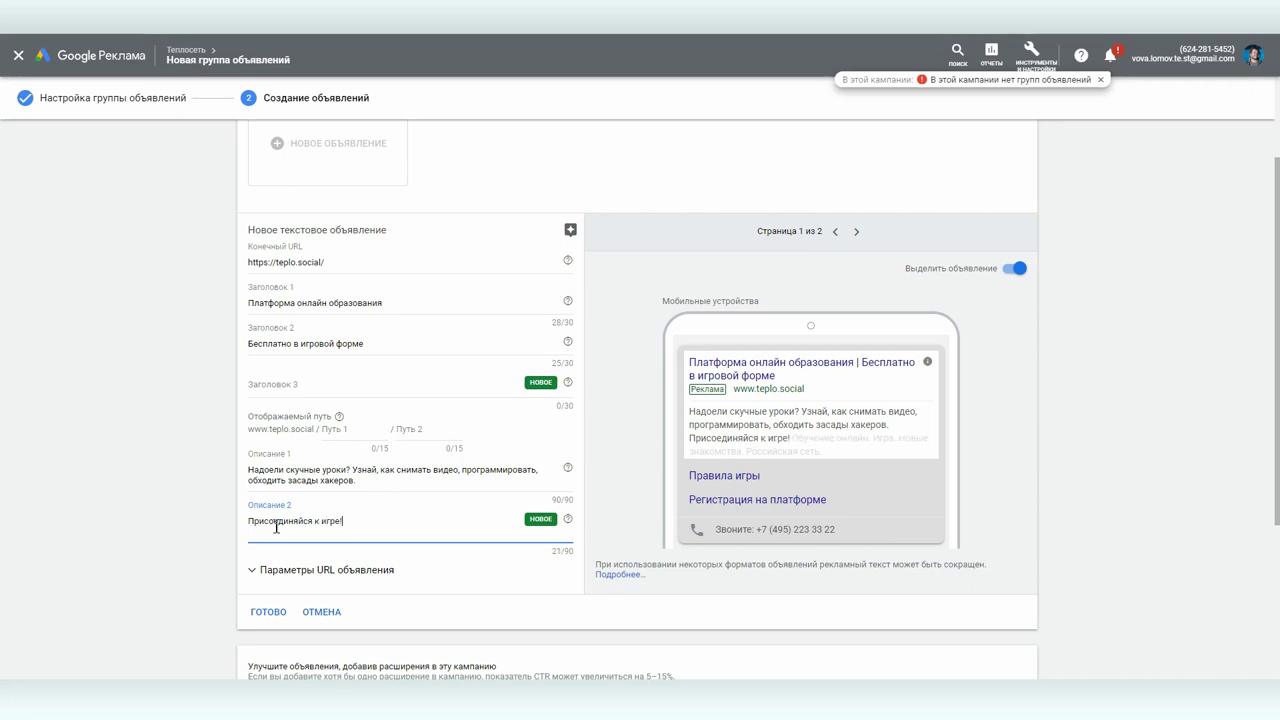
{"action": "scroll", "coordinate": [620, 415], "scroll_direction": "down", "scroll_amount": 1}
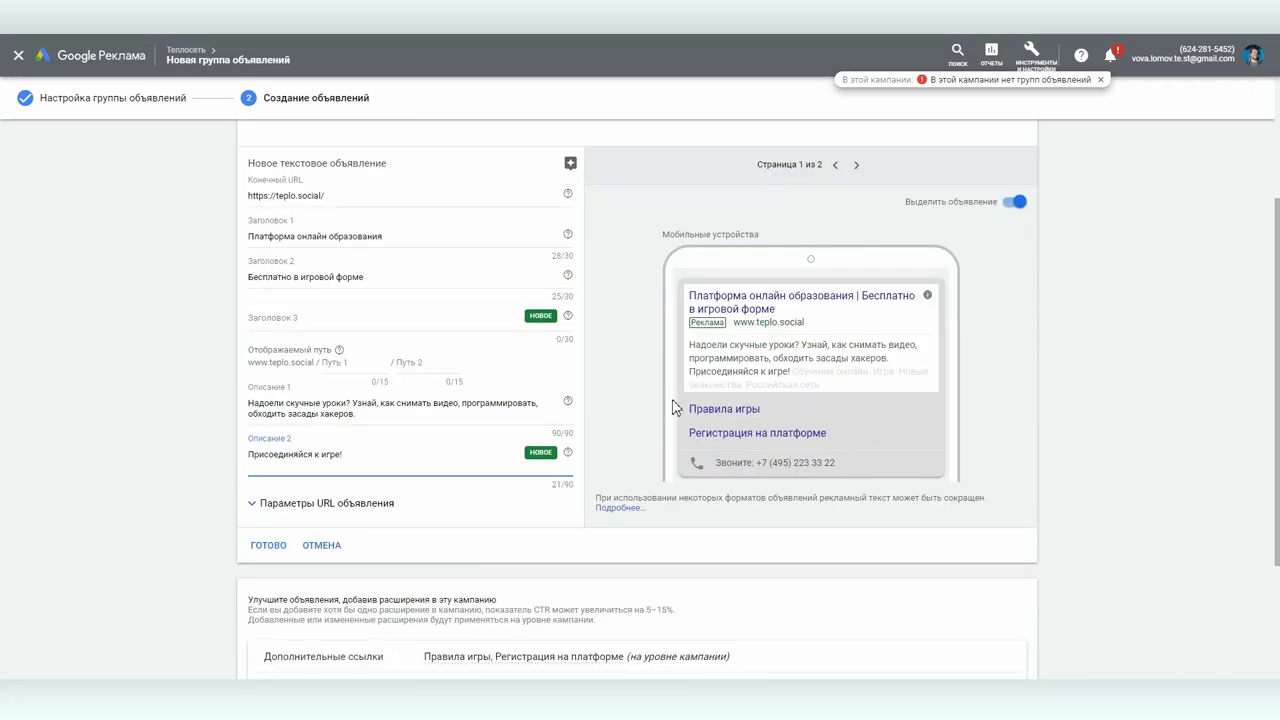
- Check the ad's desktop and mobile previews, then save the ad
{"action": "left_click", "coordinate": [857, 165]}
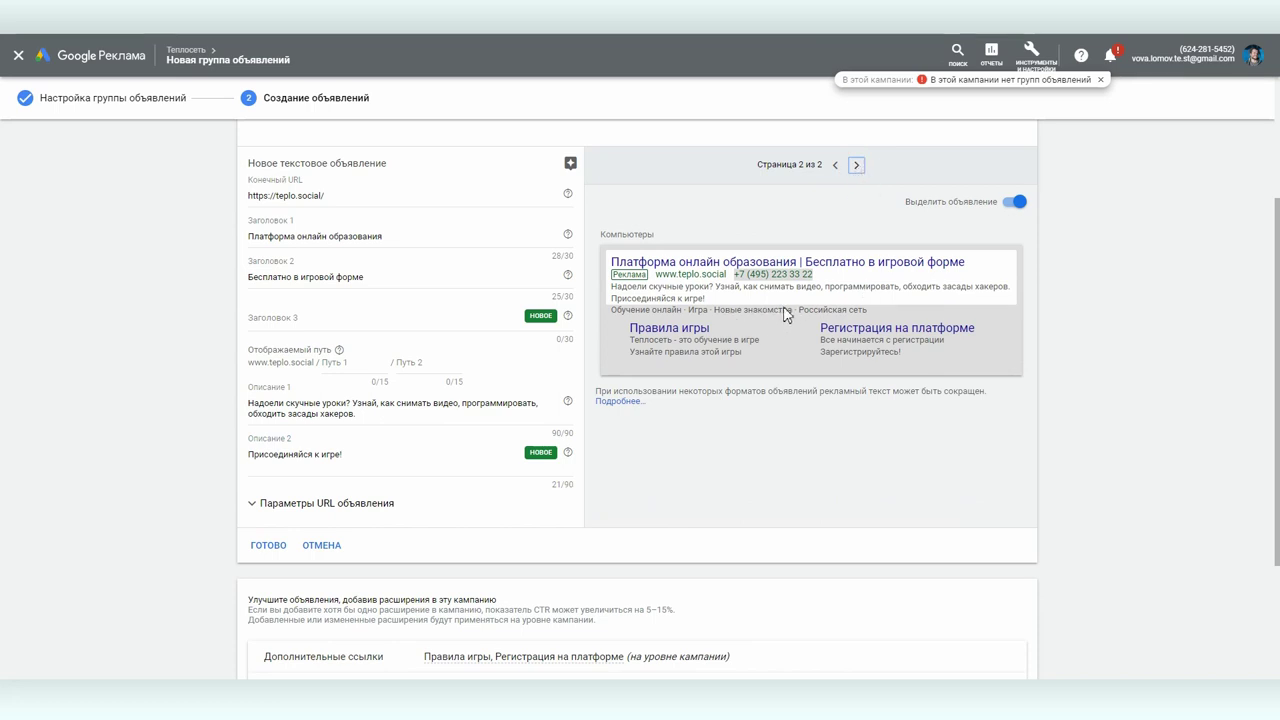
{"action": "left_click", "coordinate": [836, 166]}
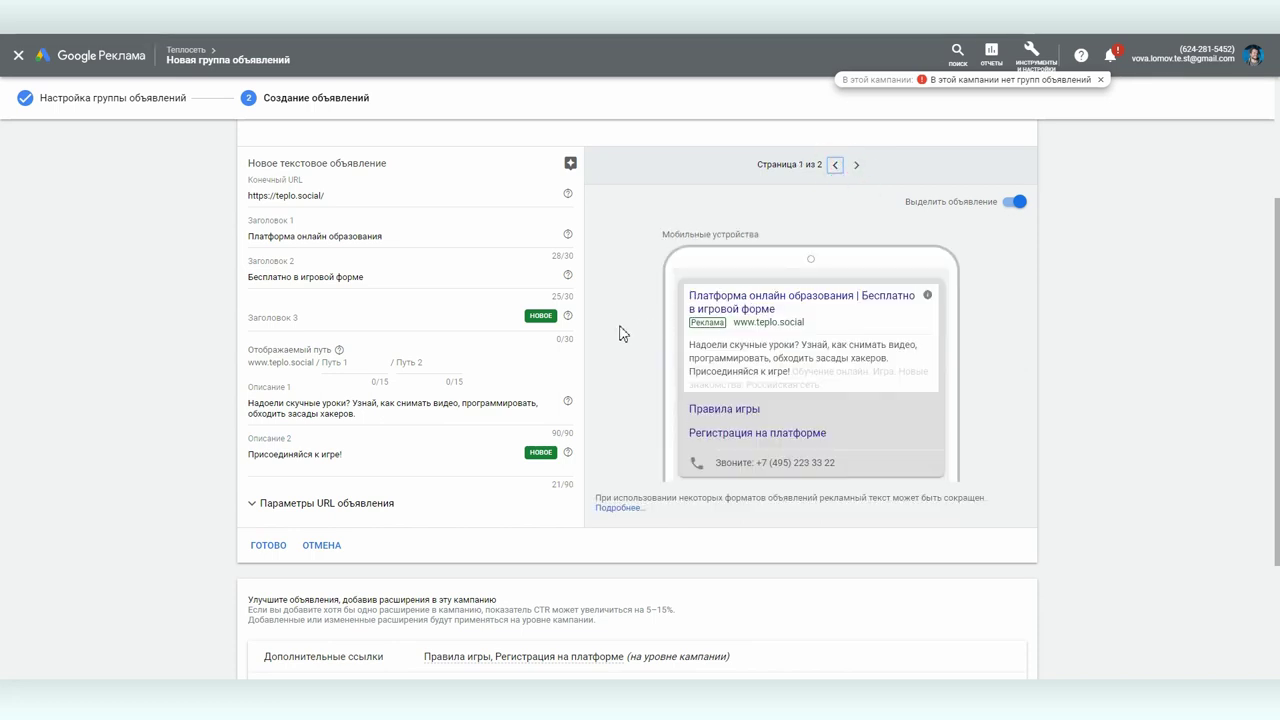
{"action": "scroll", "coordinate": [620, 330], "scroll_direction": "down", "scroll_amount": 2}
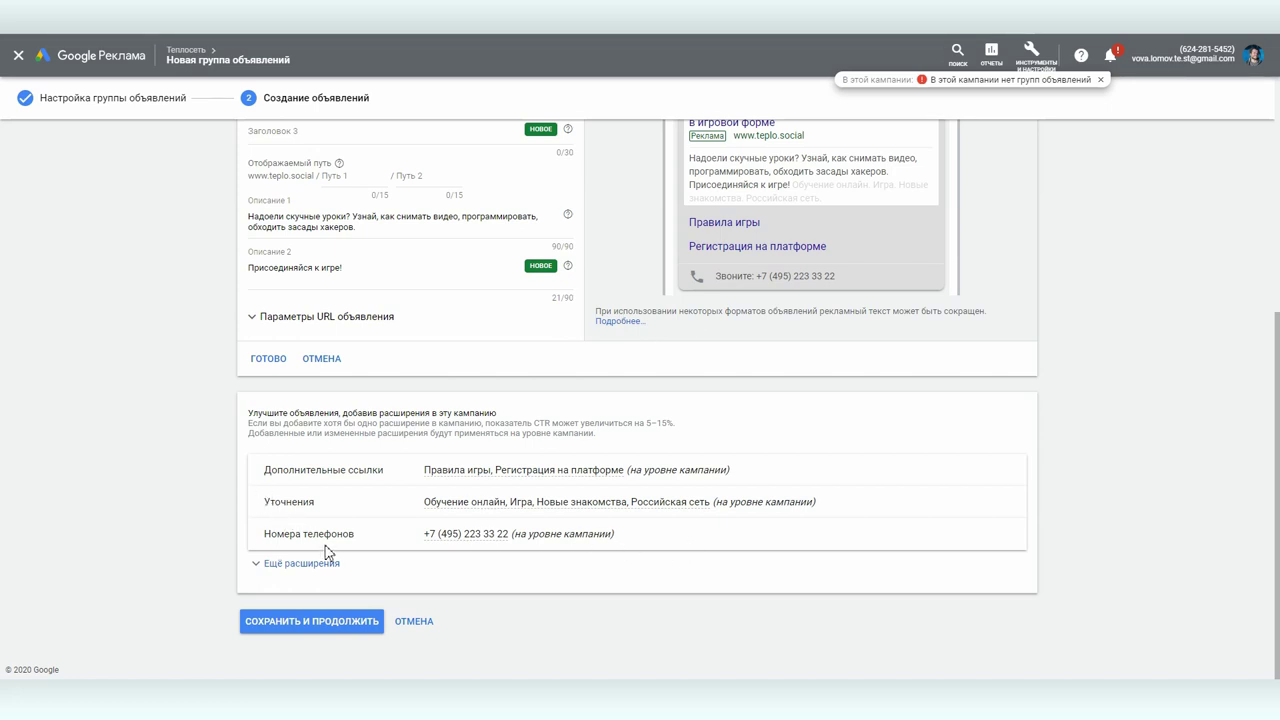
{"action": "left_click", "coordinate": [310, 620]}
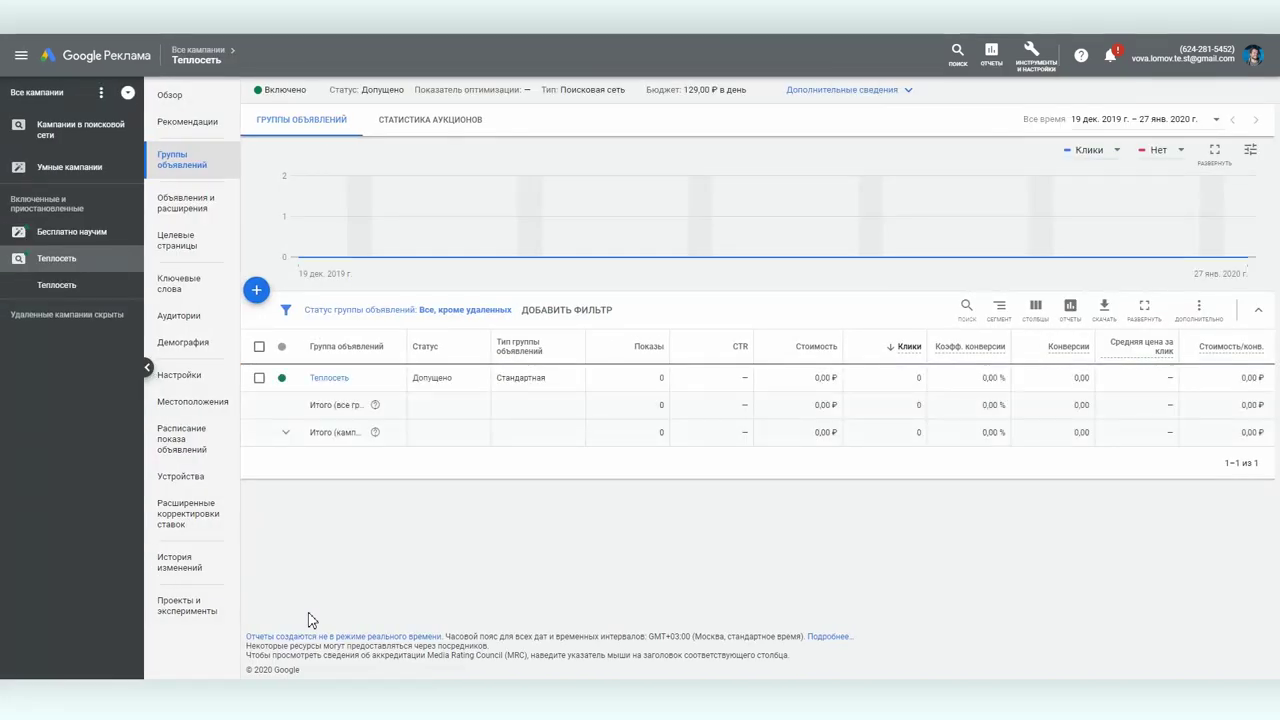